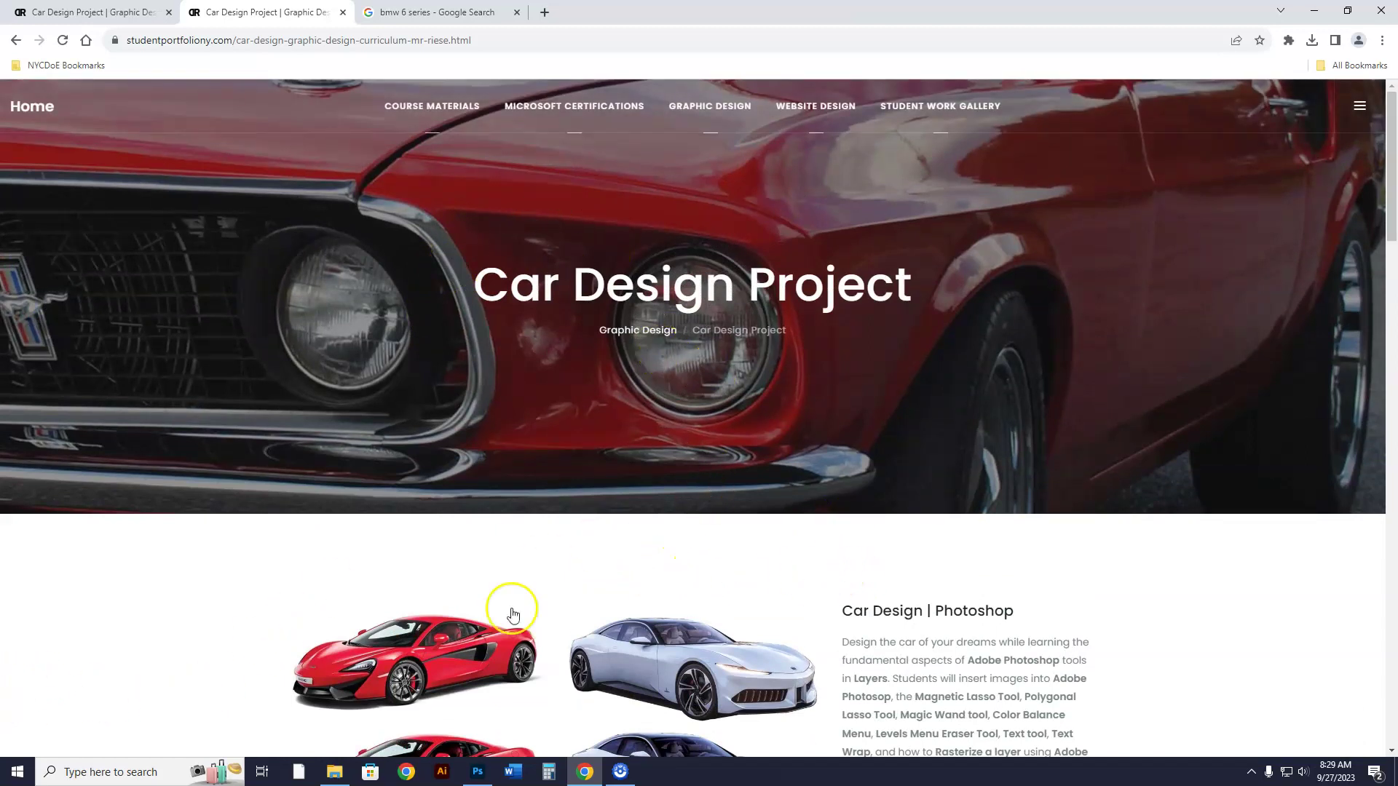
# - Switch to the BMW 6 series image results and look at the available image size filter options
pyautogui.click(449, 15)
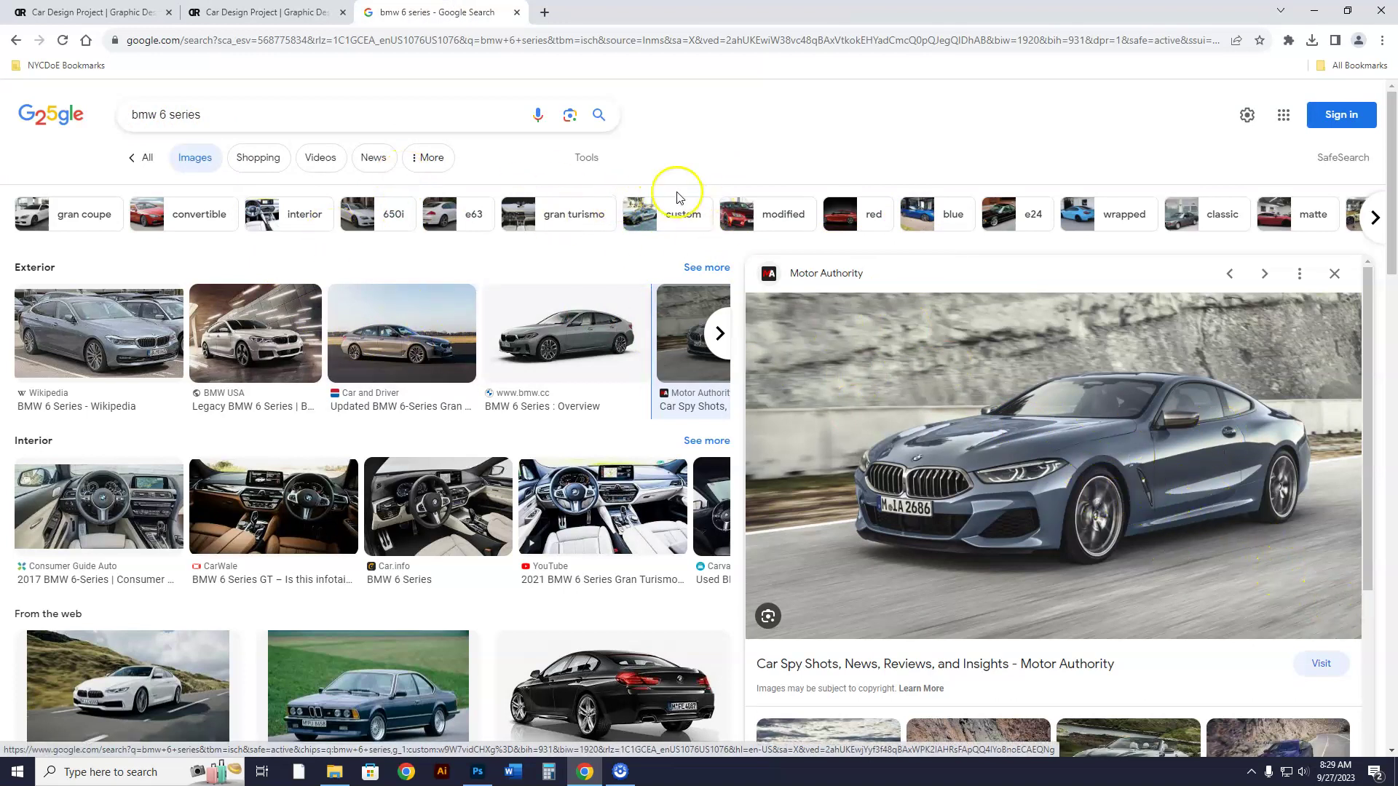
pyautogui.click(596, 159)
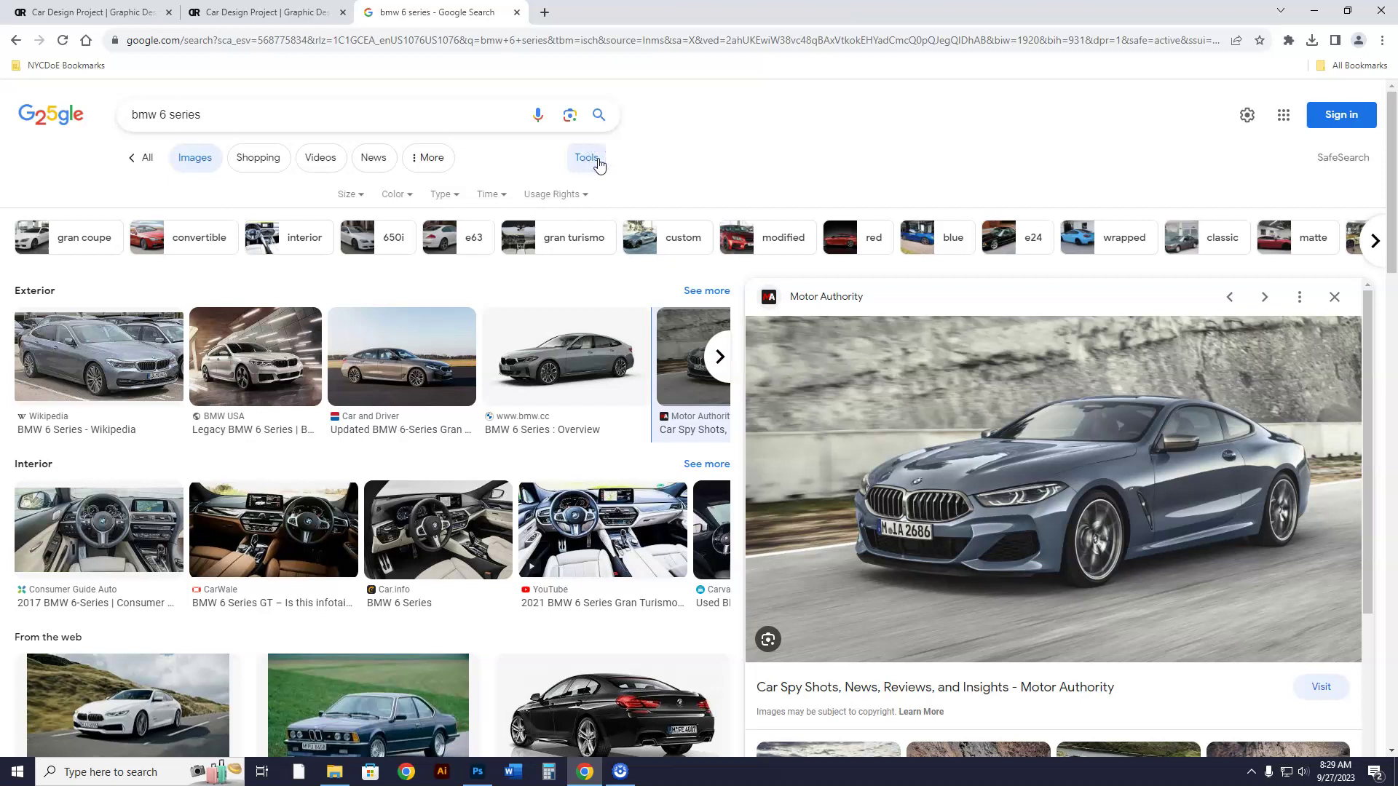
pyautogui.click(351, 194)
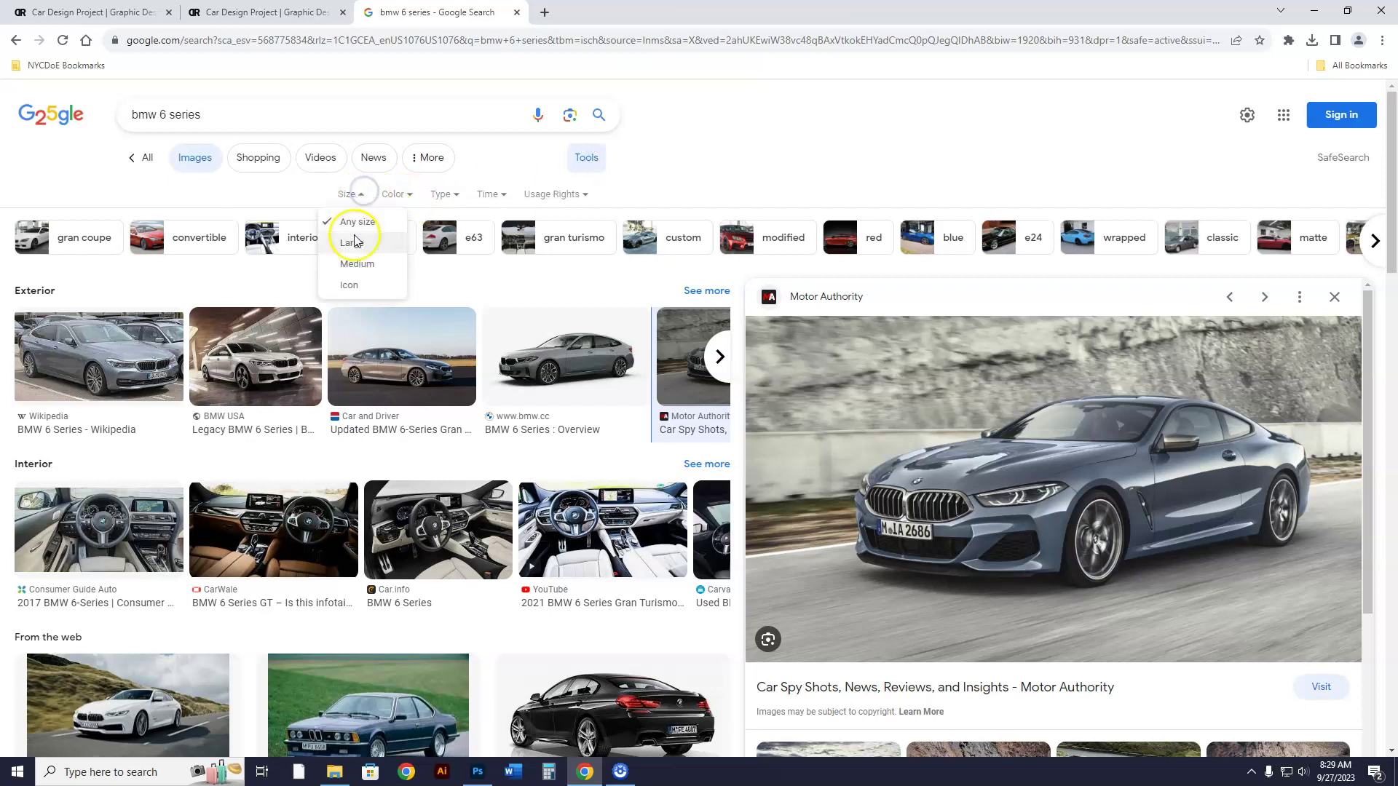
pyautogui.click(767, 166)
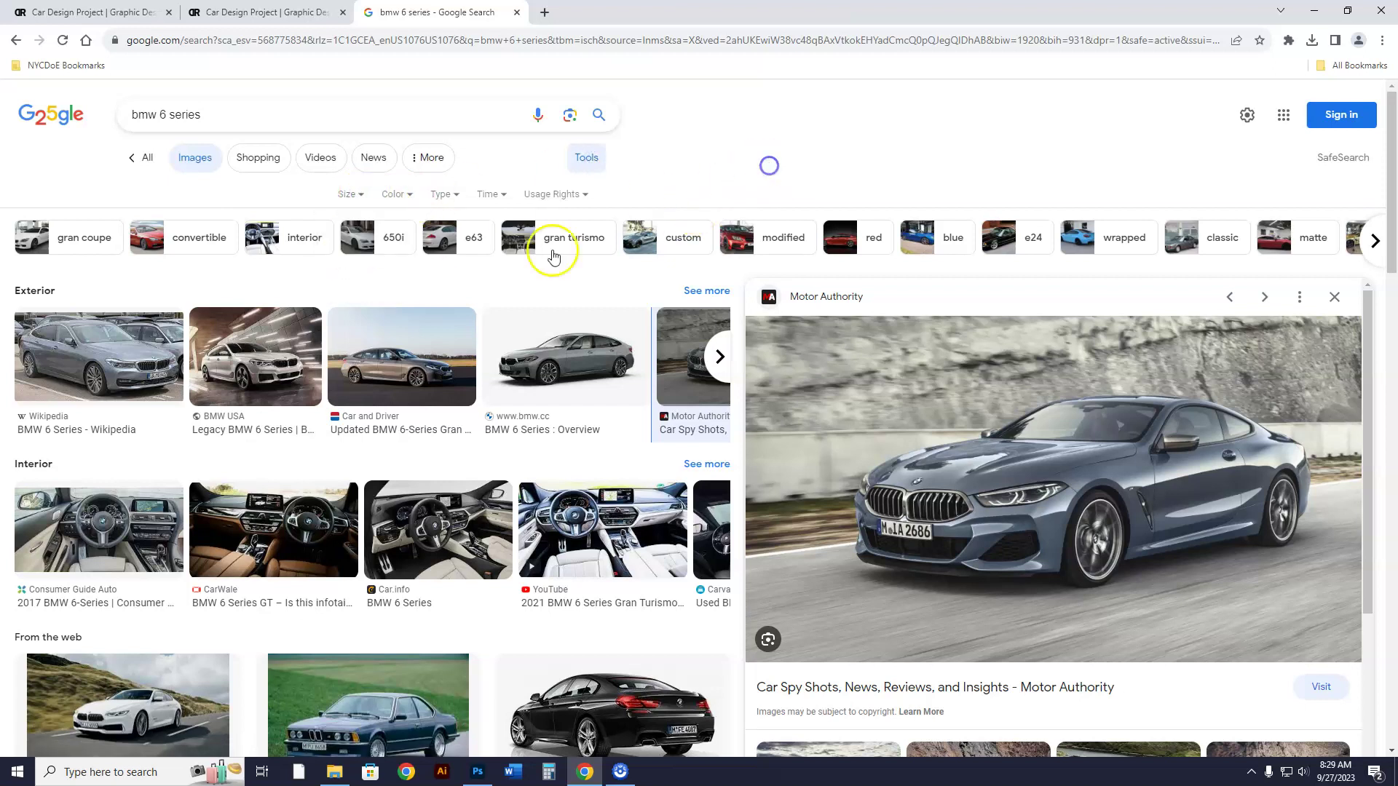
# - Copy the enlarged blue-grey BMW coupe image from Motor Authority to the clipboard
pyautogui.scroll(-3, 1022, 475)
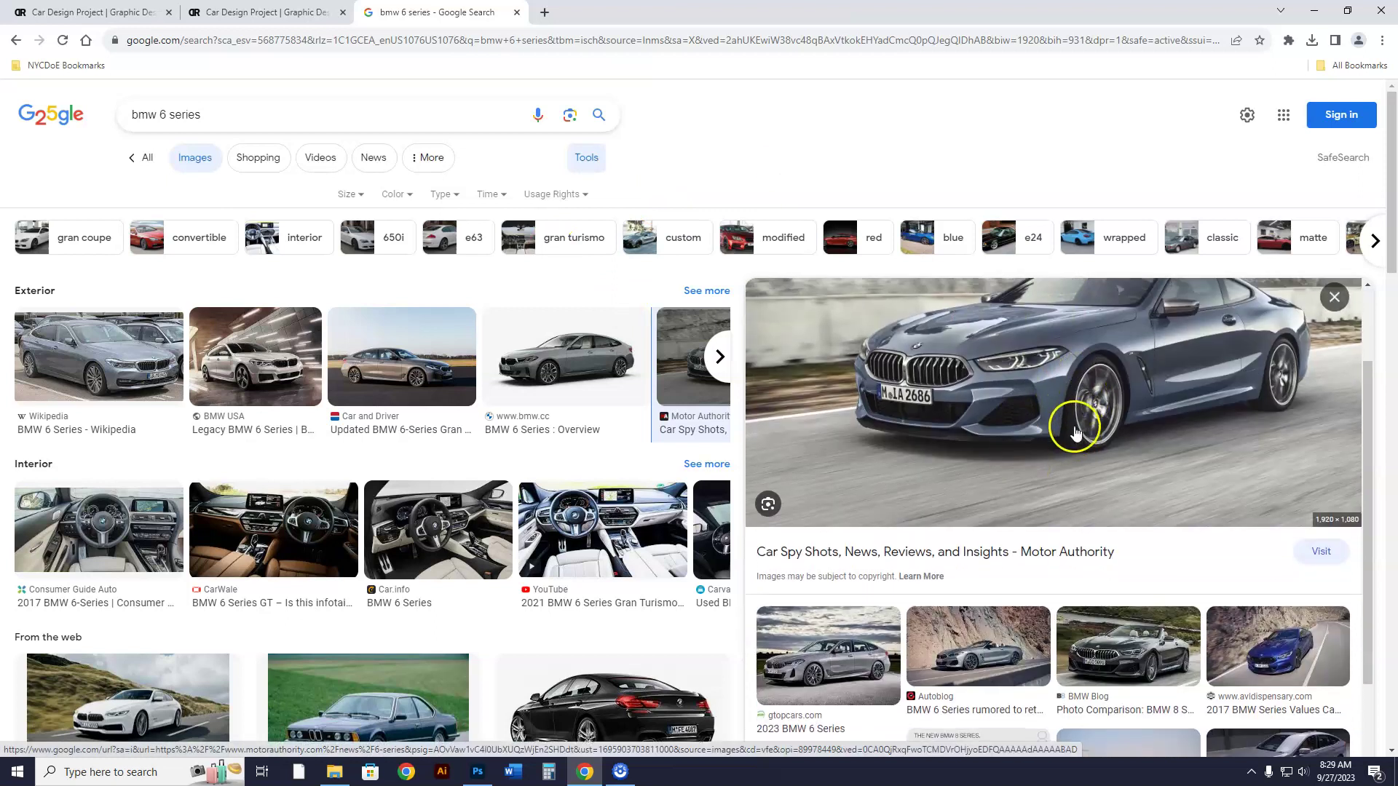
pyautogui.scroll(3, 1078, 452)
pyautogui.rightClick(1102, 501)
pyautogui.click(1153, 643)
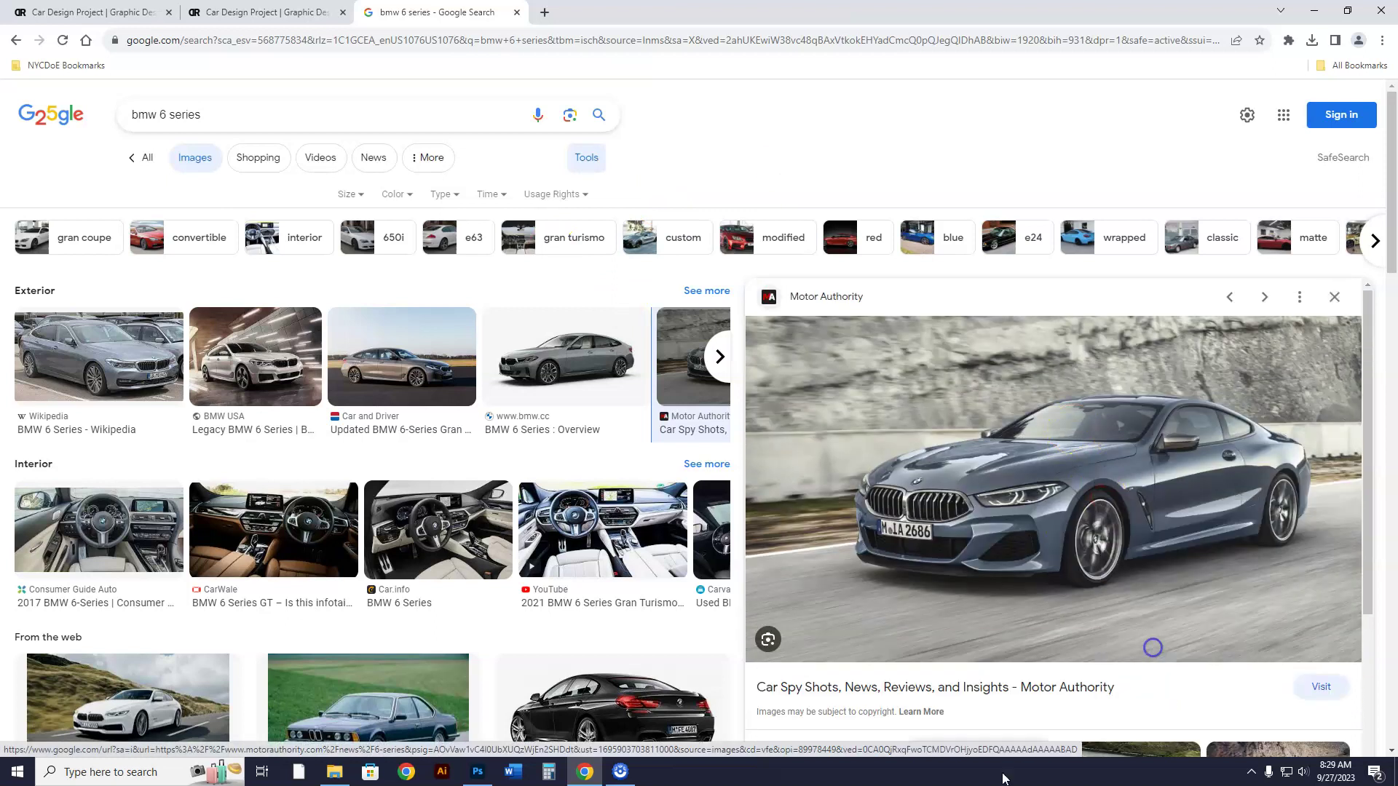
# - Switch to Photoshop, open the Adobe account page and close it again
pyautogui.click(477, 771)
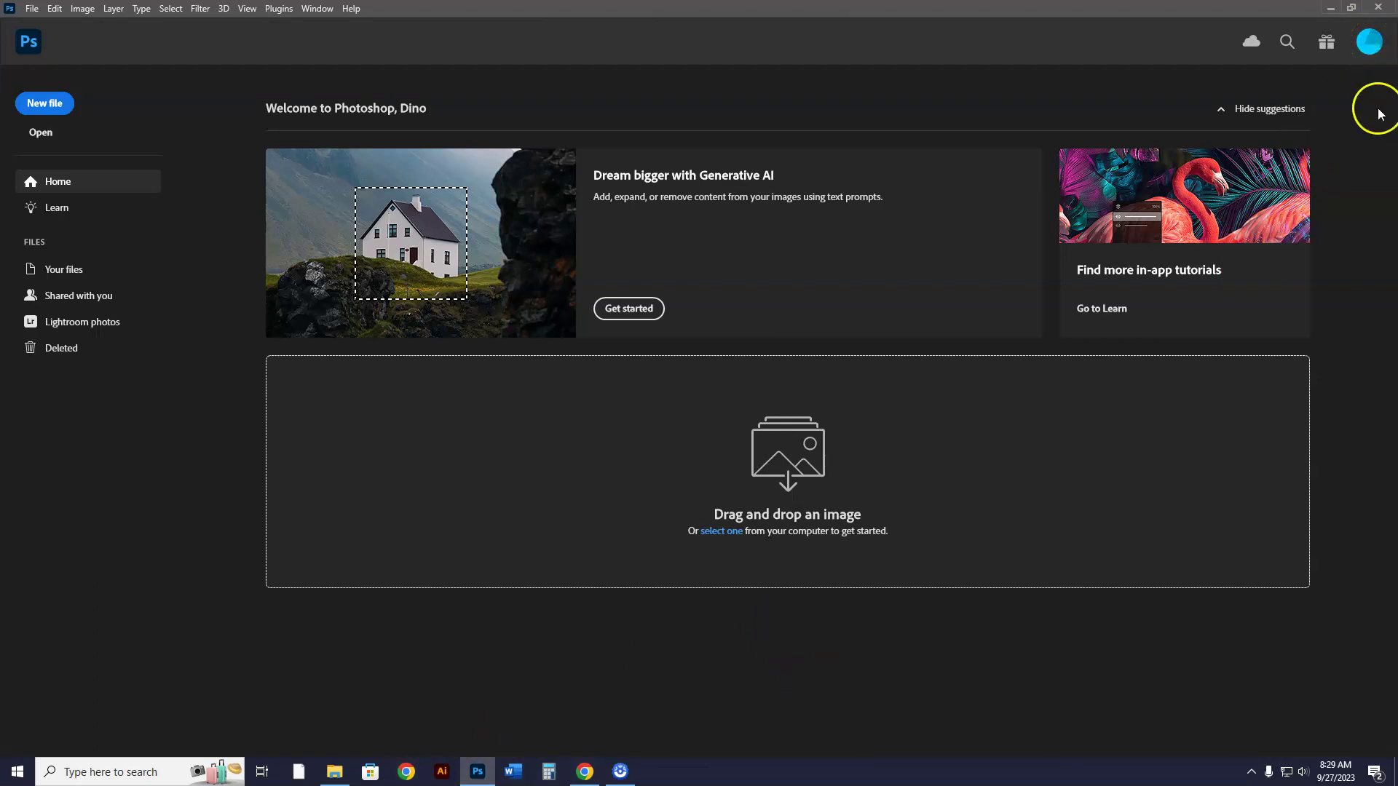
pyautogui.click(1369, 42)
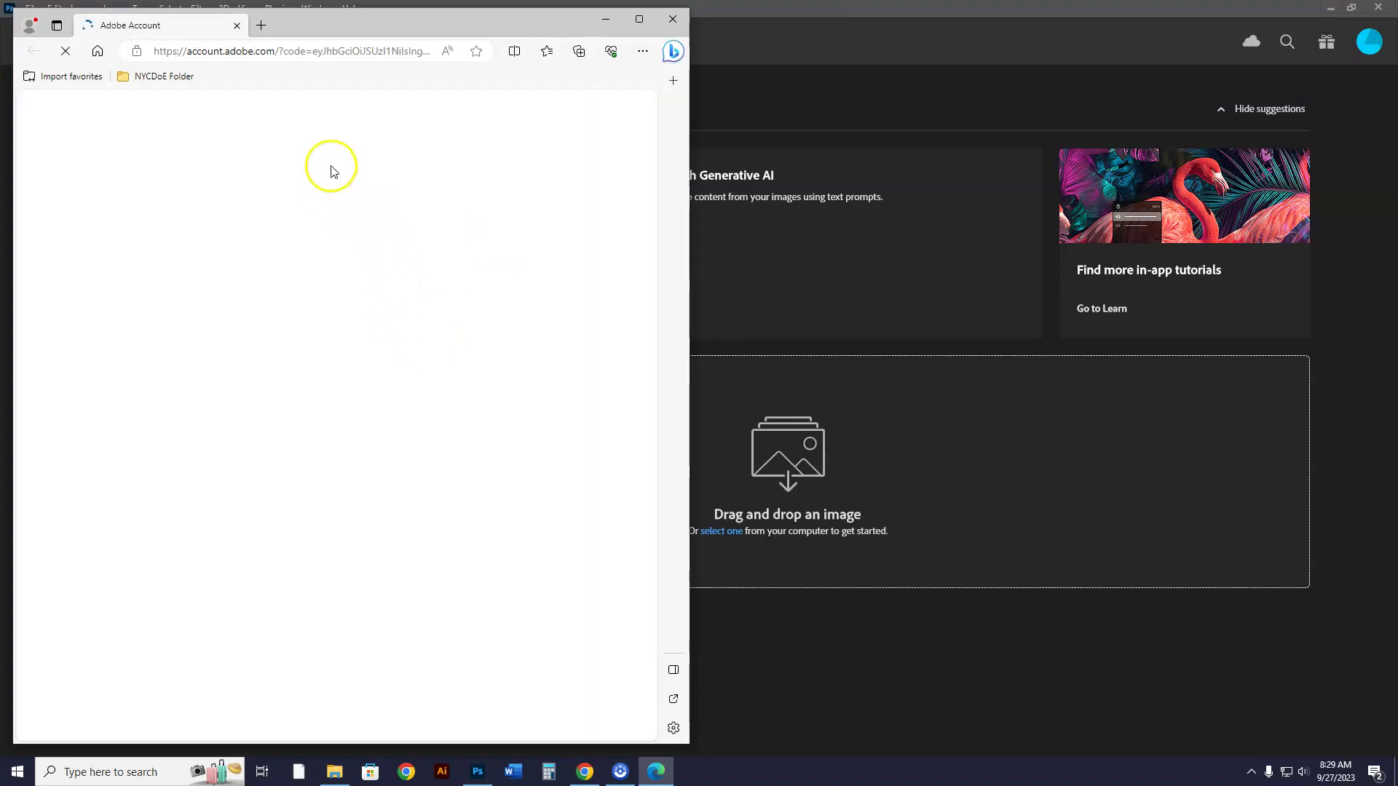
pyautogui.click(237, 27)
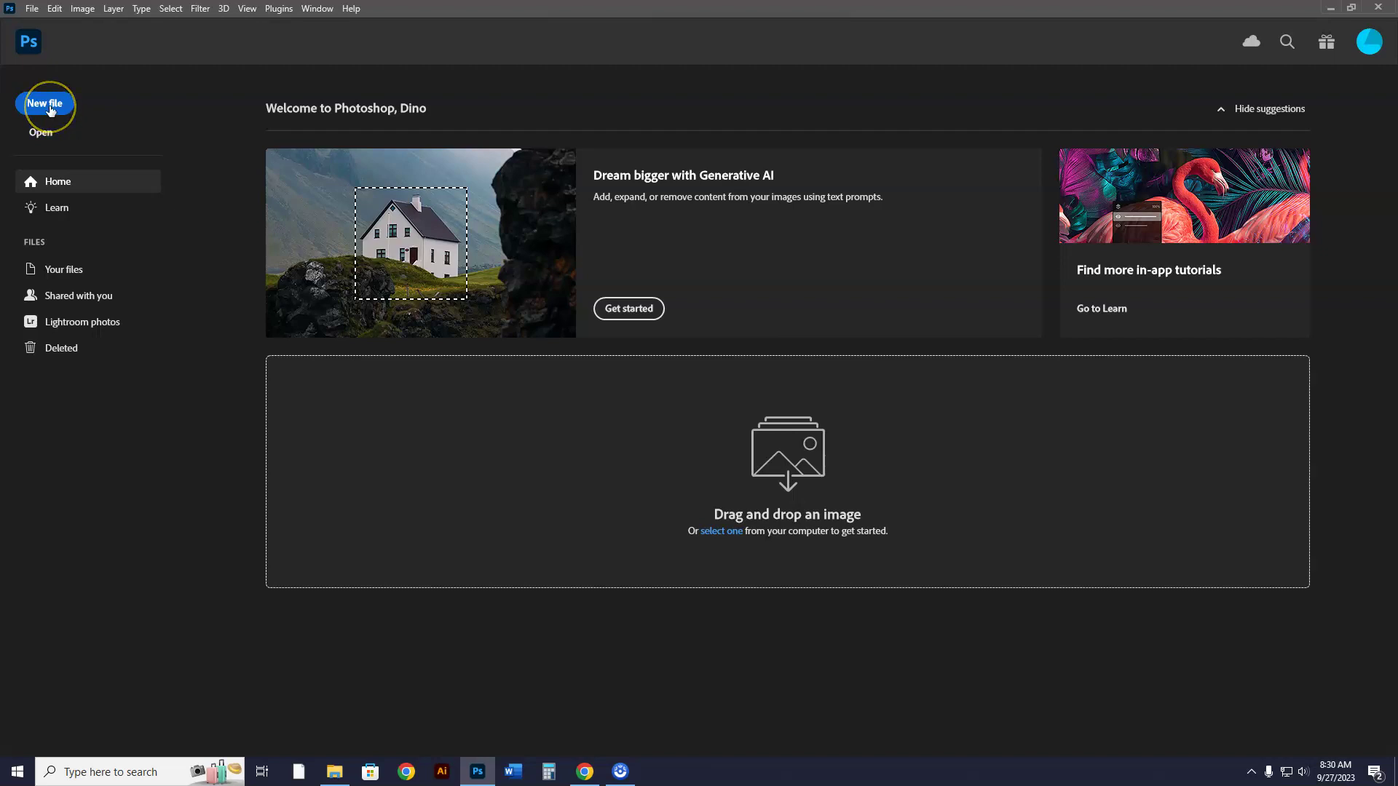
# - Return to the image results in Chrome and copy the large Motor Authority BMW picture
pyautogui.click(584, 771)
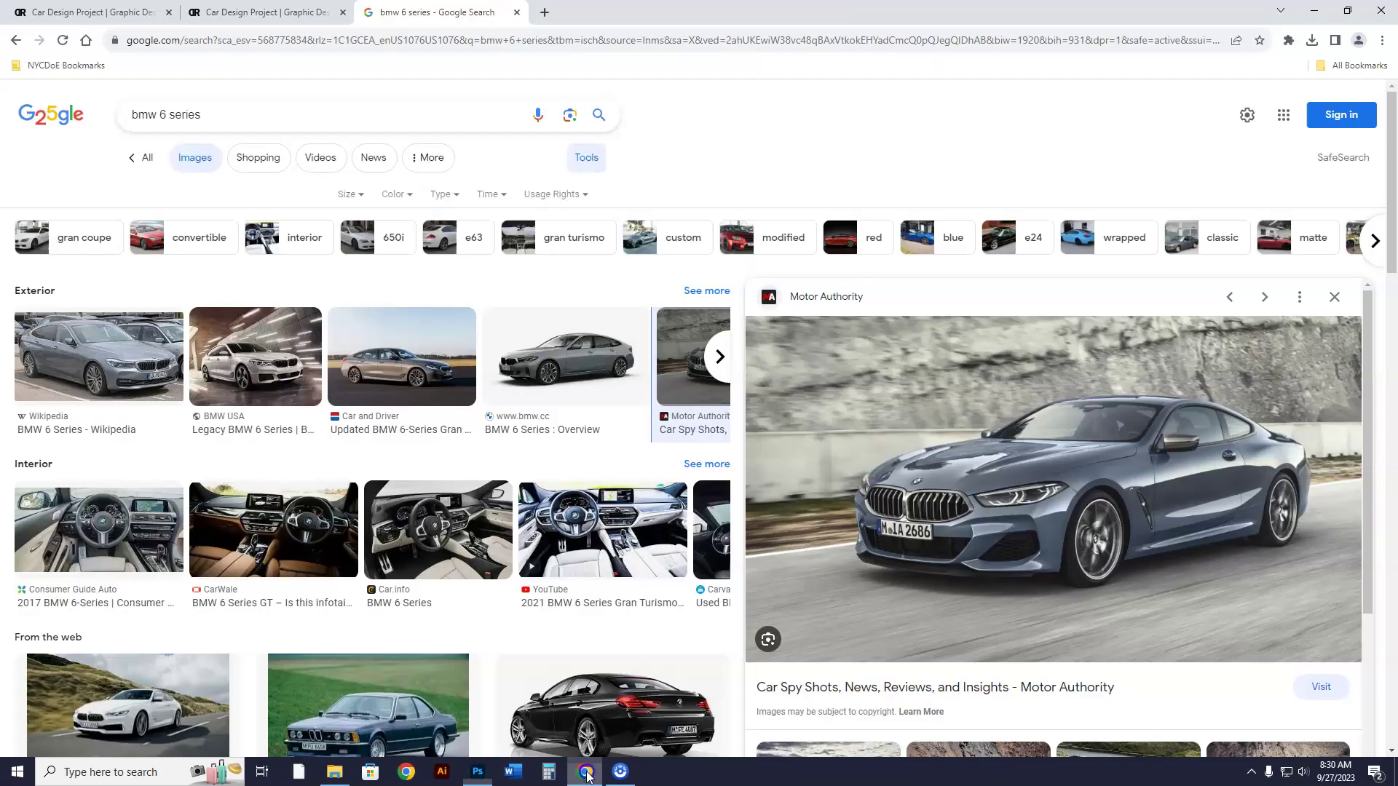
pyautogui.rightClick(1021, 493)
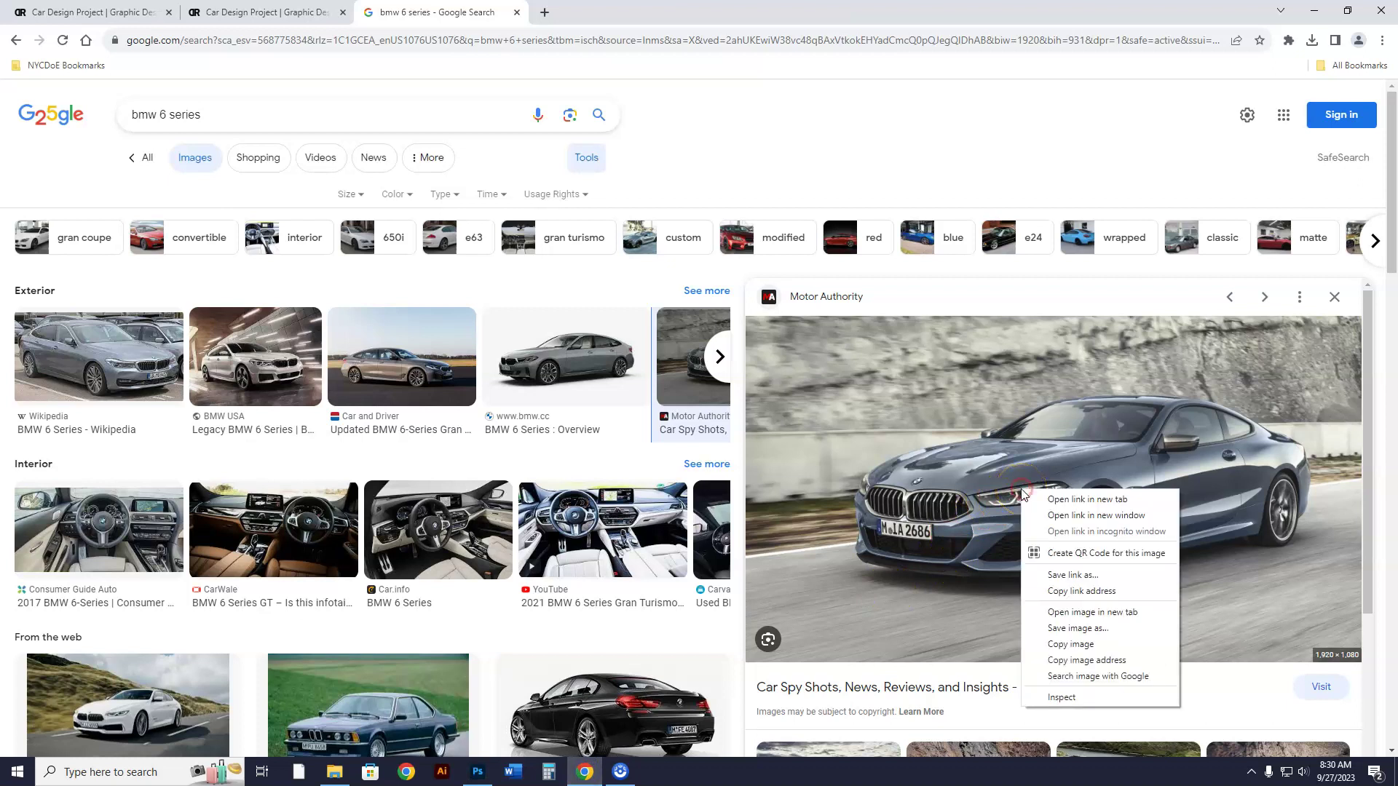
pyautogui.click(1070, 643)
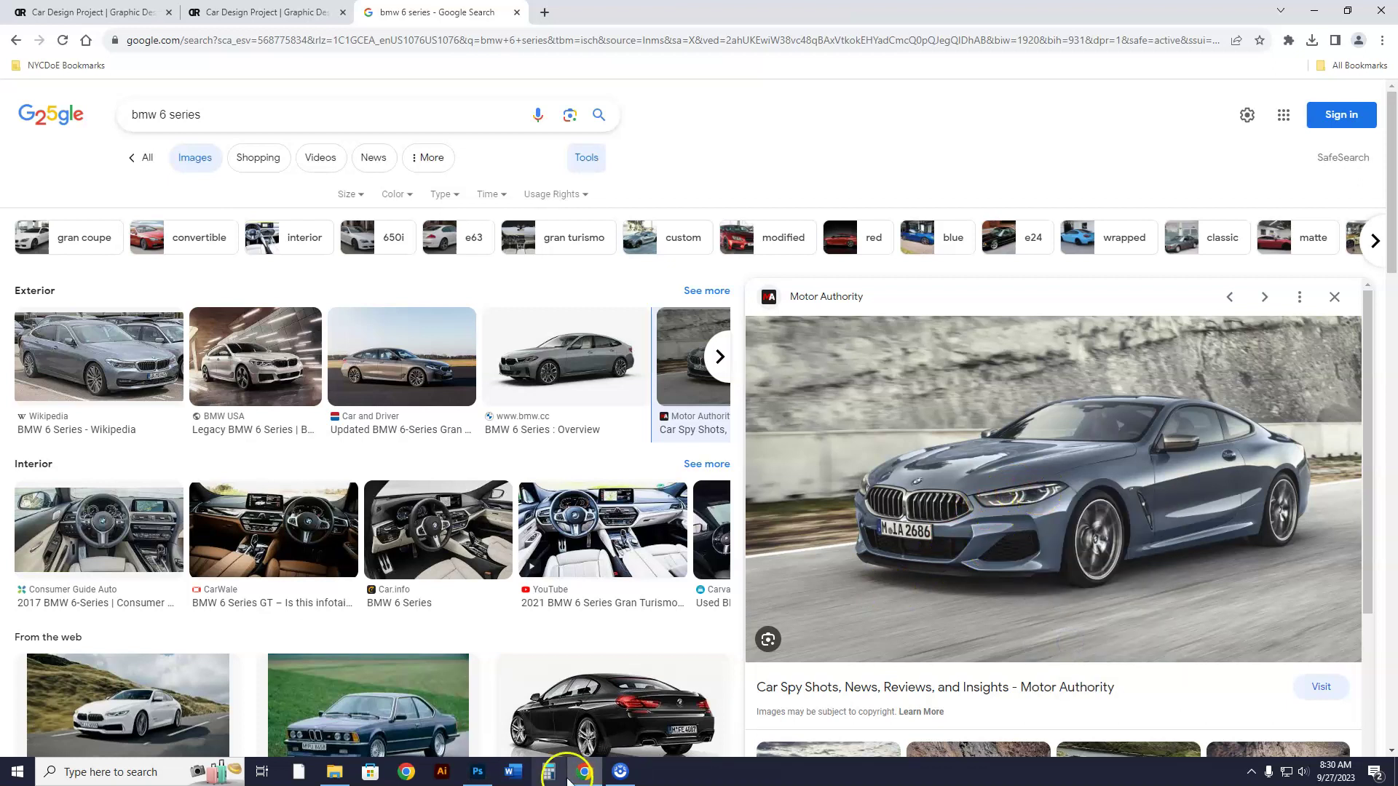
# - In Photoshop, create a new 1920 x 1080 px, 72 ppi document from the Clipboard preset and paste the copied car image
pyautogui.click(483, 773)
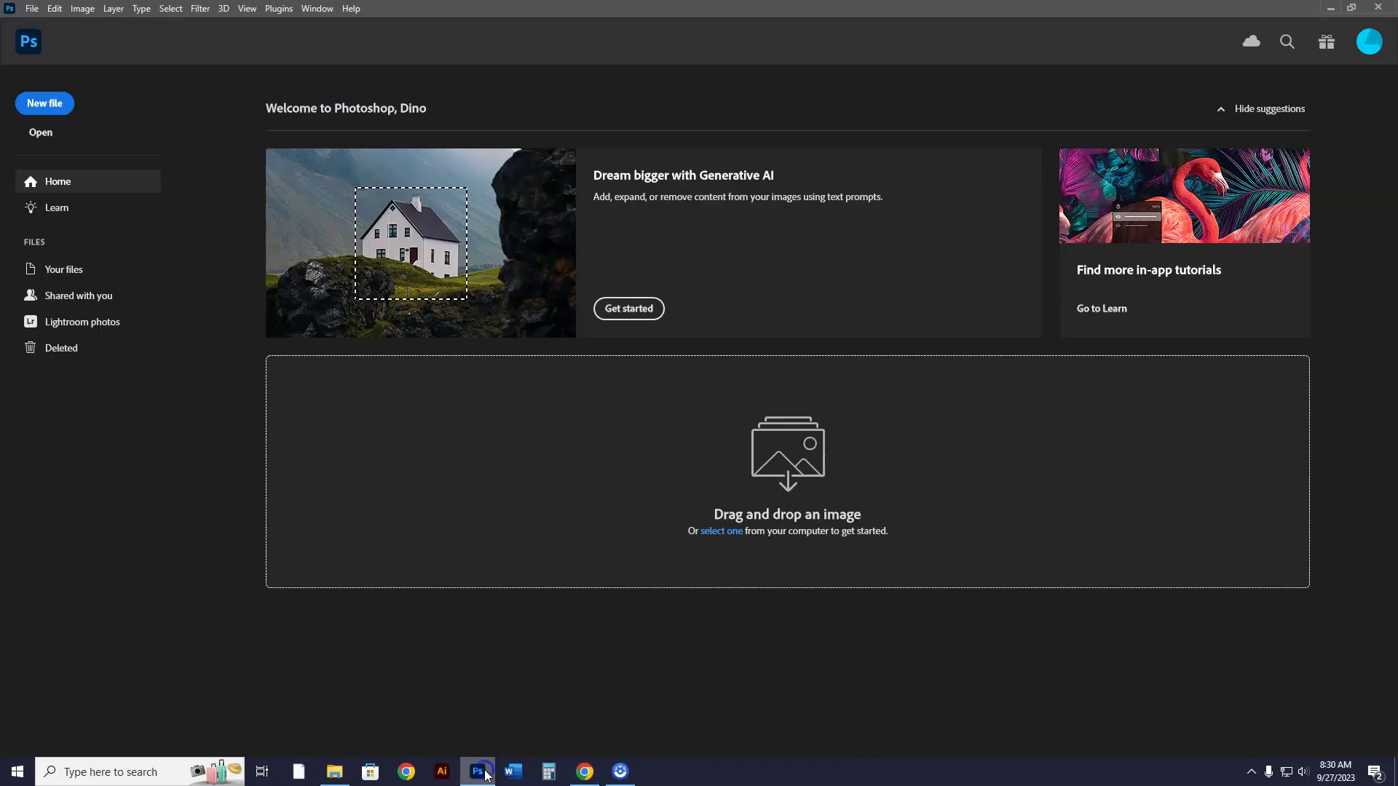
pyautogui.click(48, 106)
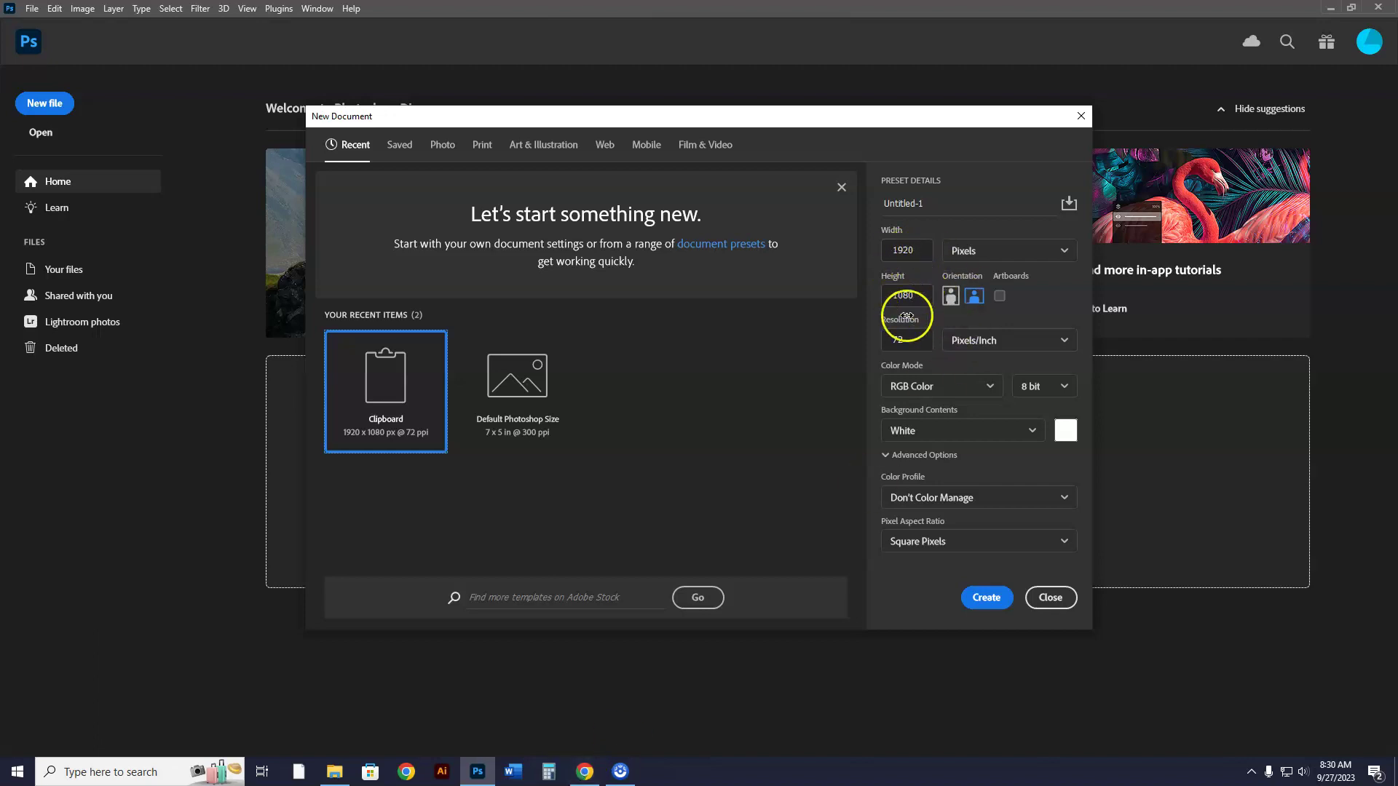
pyautogui.click(587, 773)
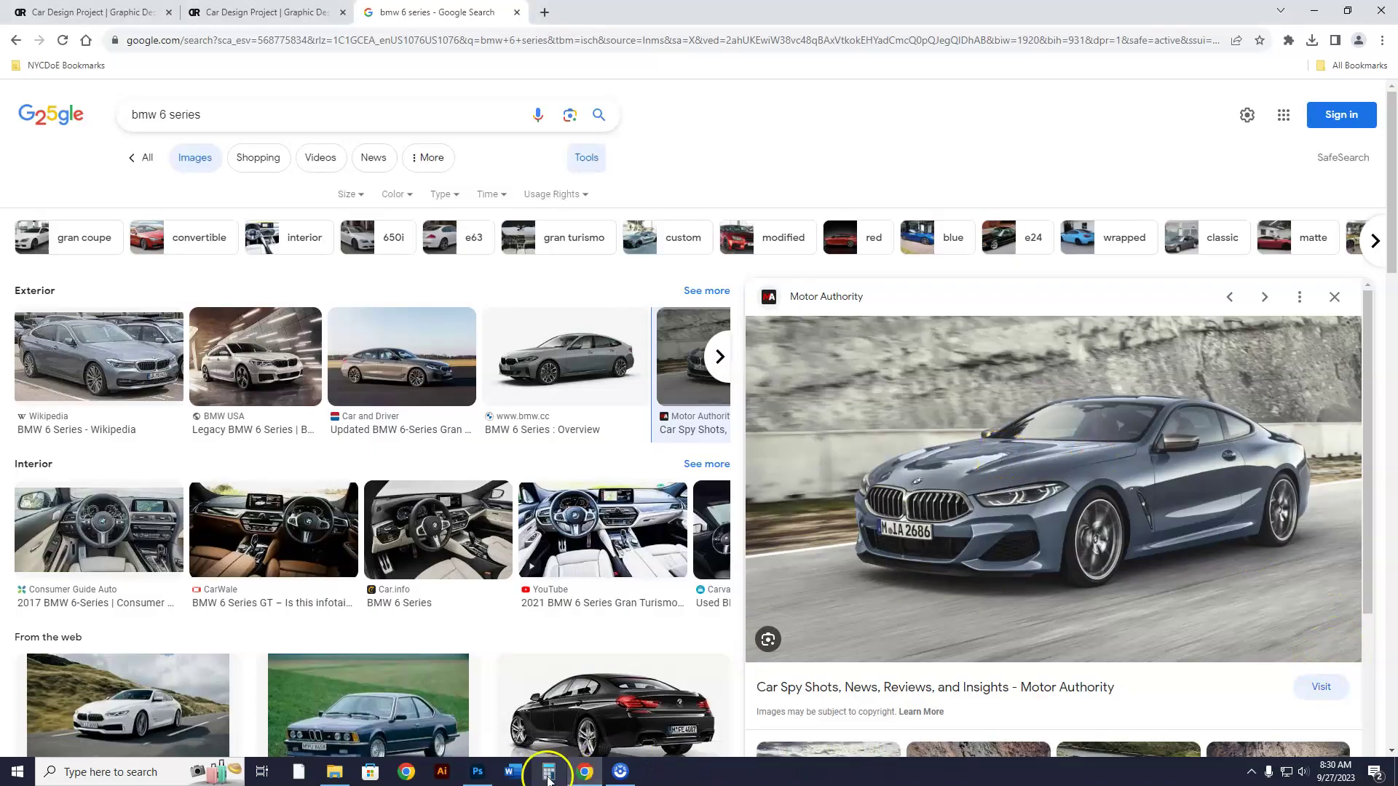
pyautogui.click(477, 774)
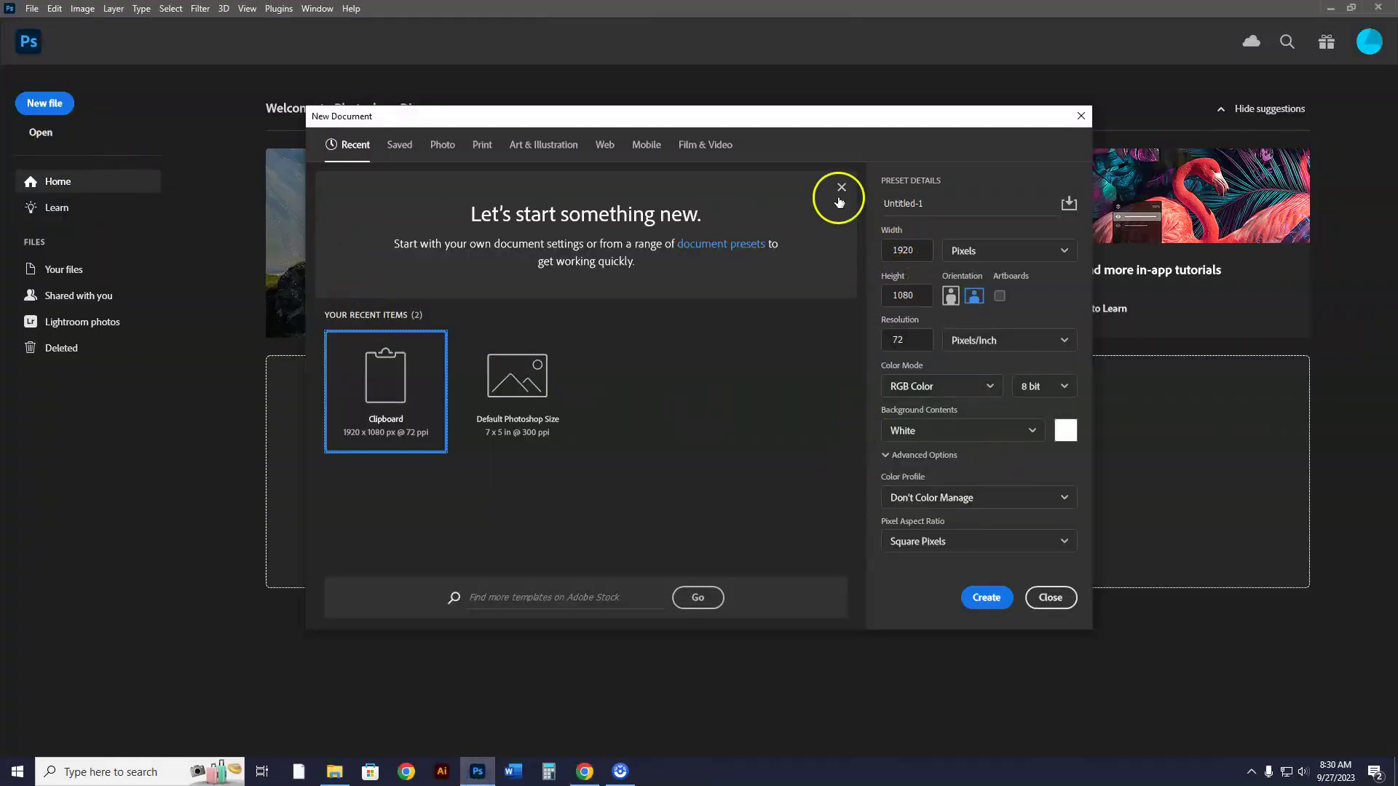
pyautogui.click(988, 599)
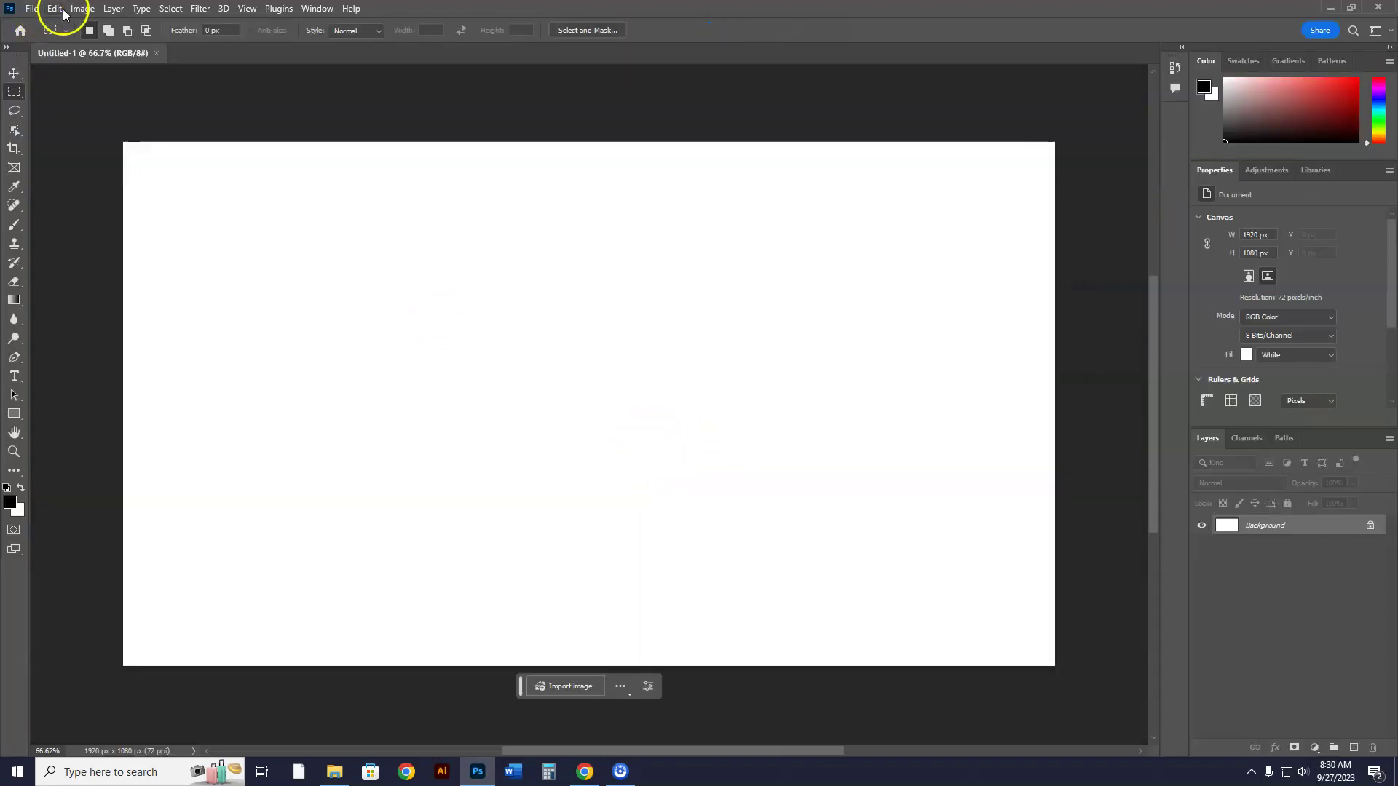
pyautogui.click(58, 10)
pyautogui.click(62, 136)
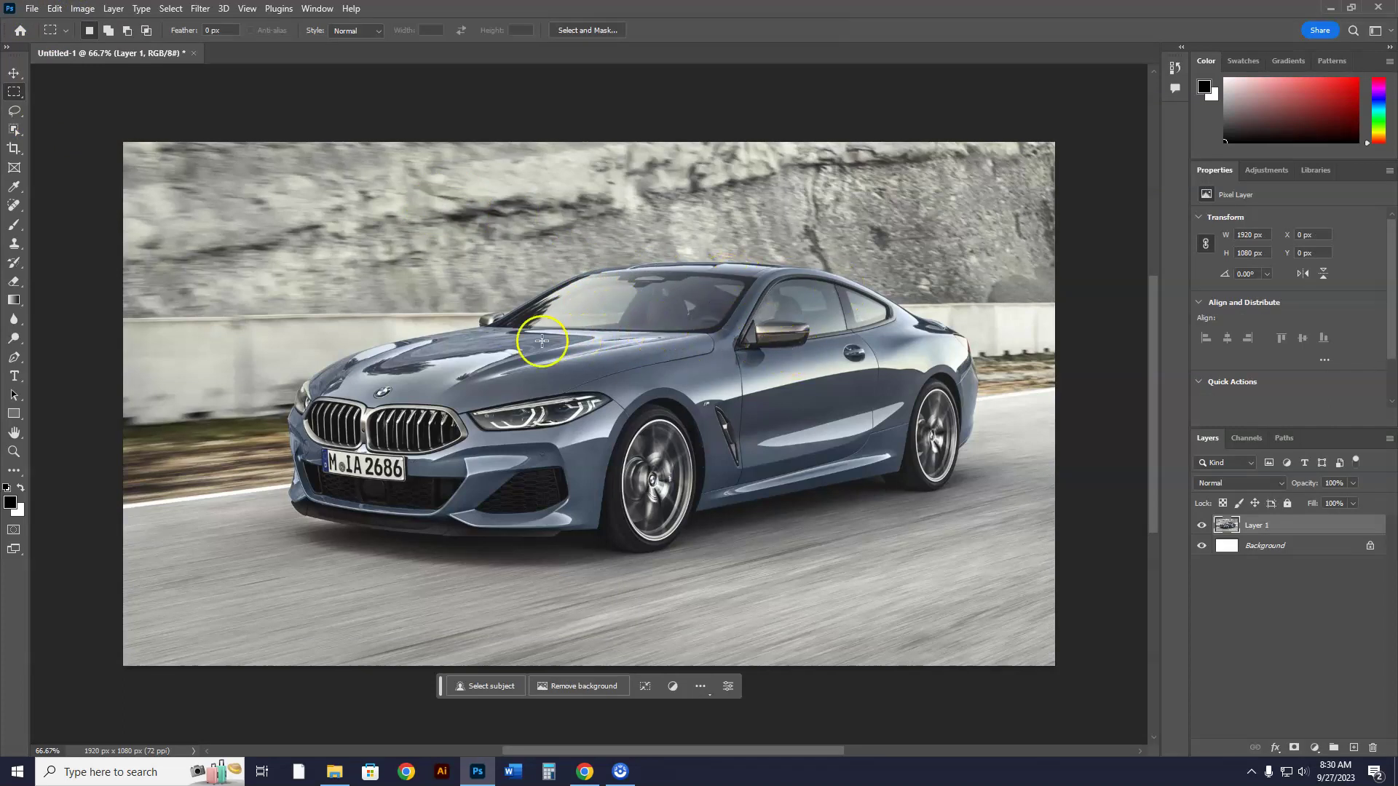
pyautogui.click(31, 8)
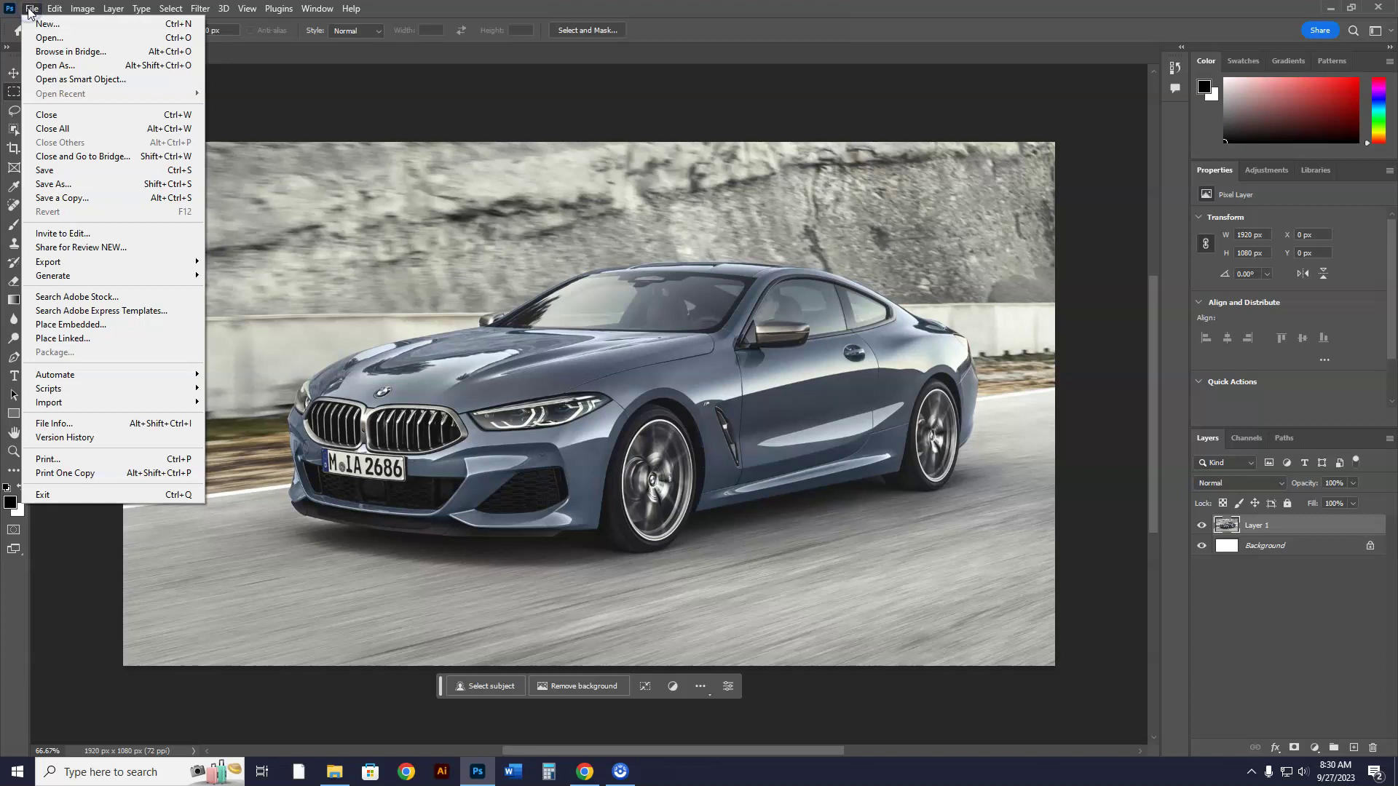
pyautogui.moveTo(86, 268)
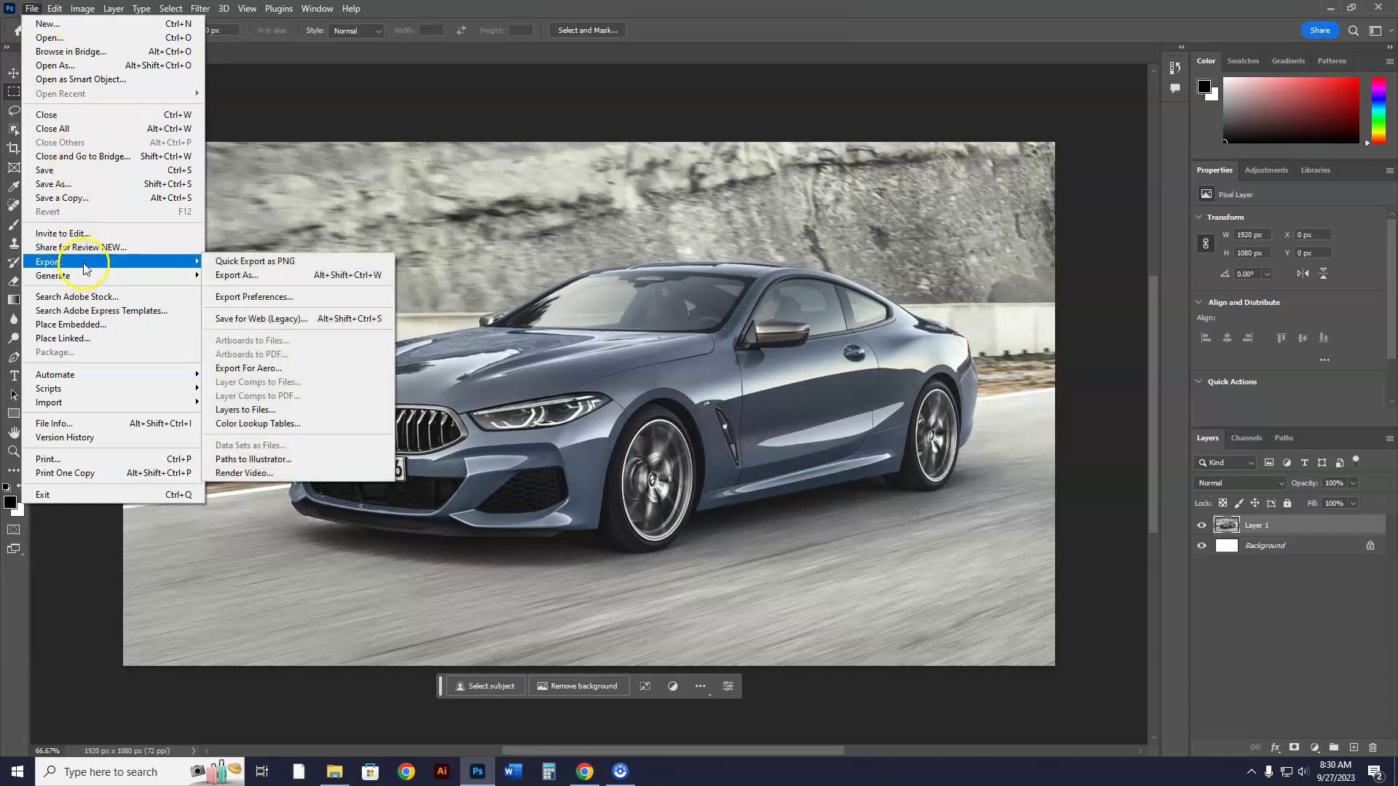
pyautogui.click(239, 280)
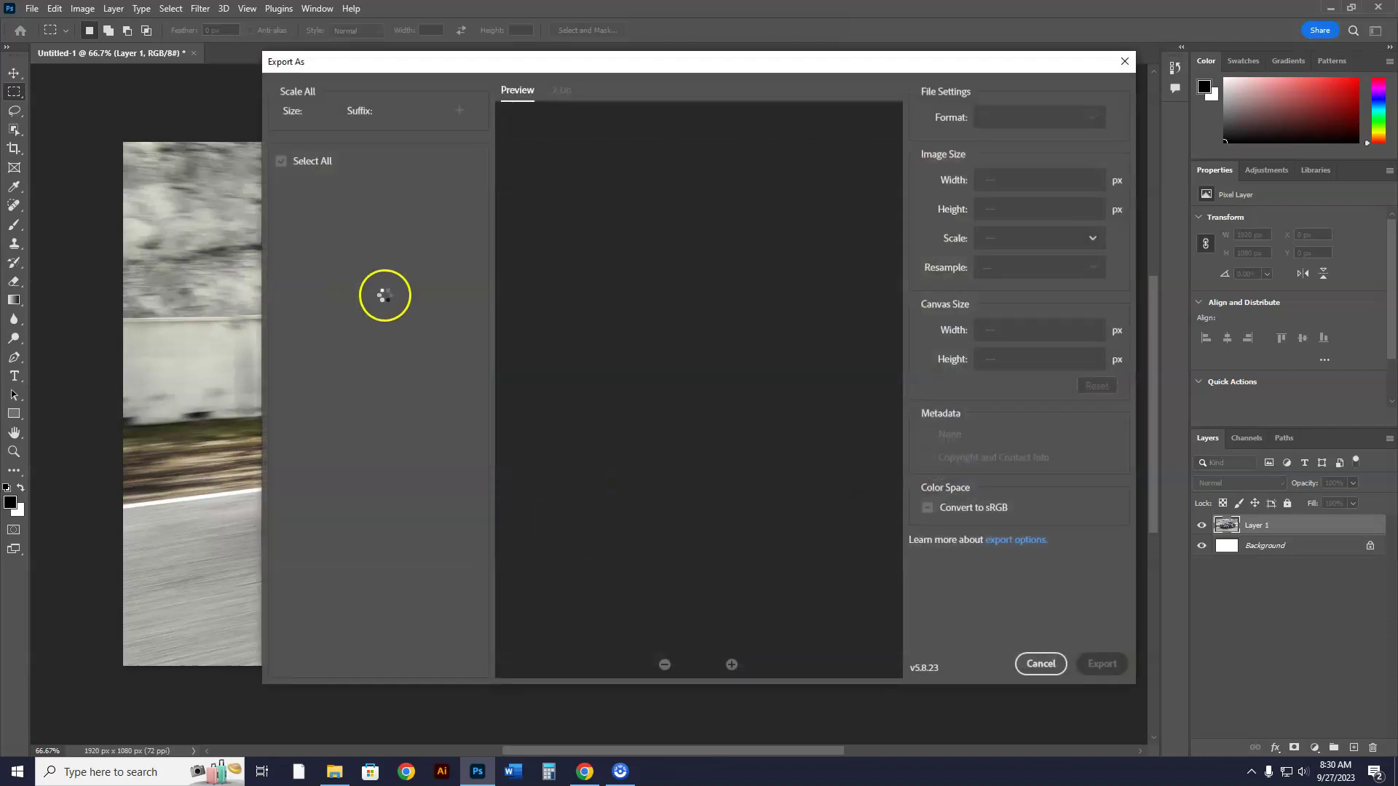
pyautogui.click(1095, 118)
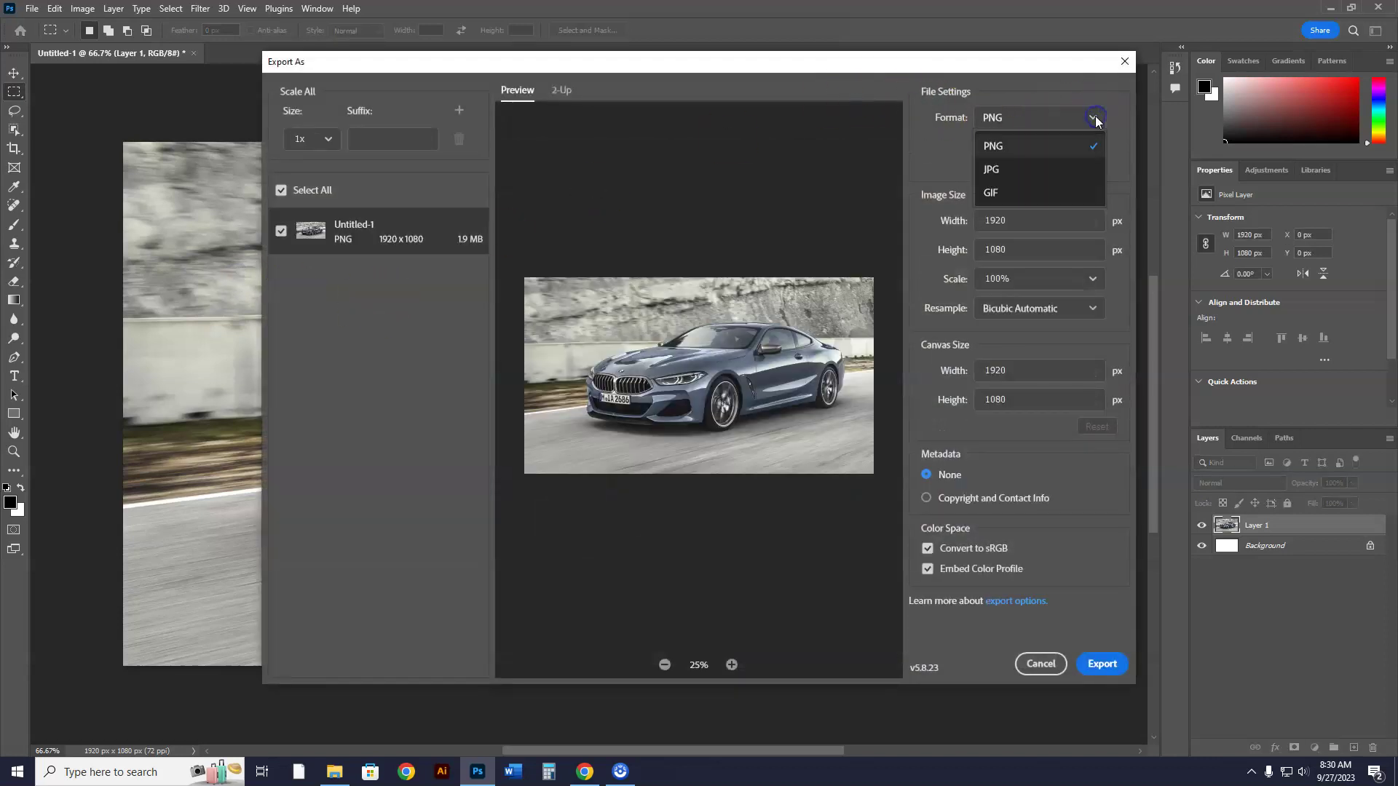
pyautogui.click(1000, 170)
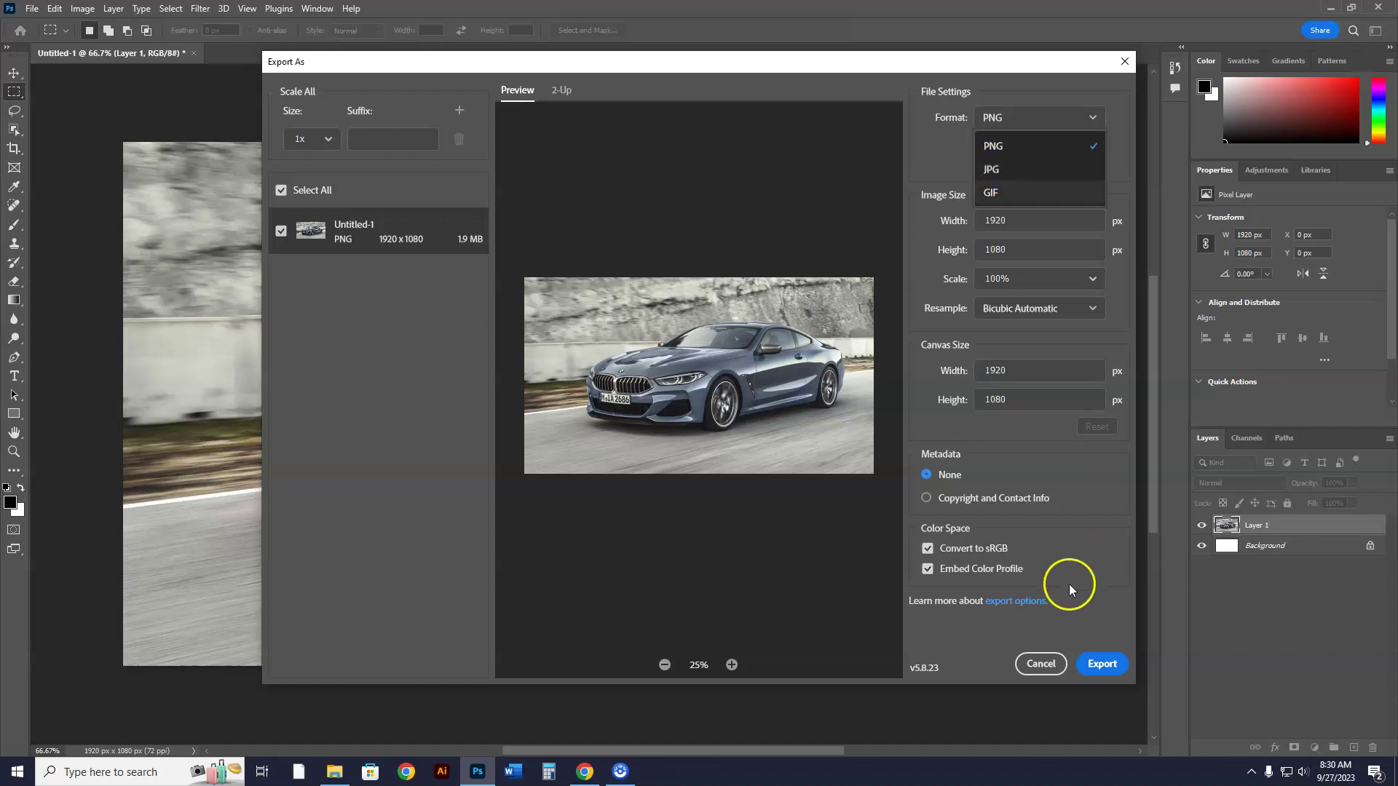
pyautogui.click(1034, 662)
pyautogui.click(1039, 663)
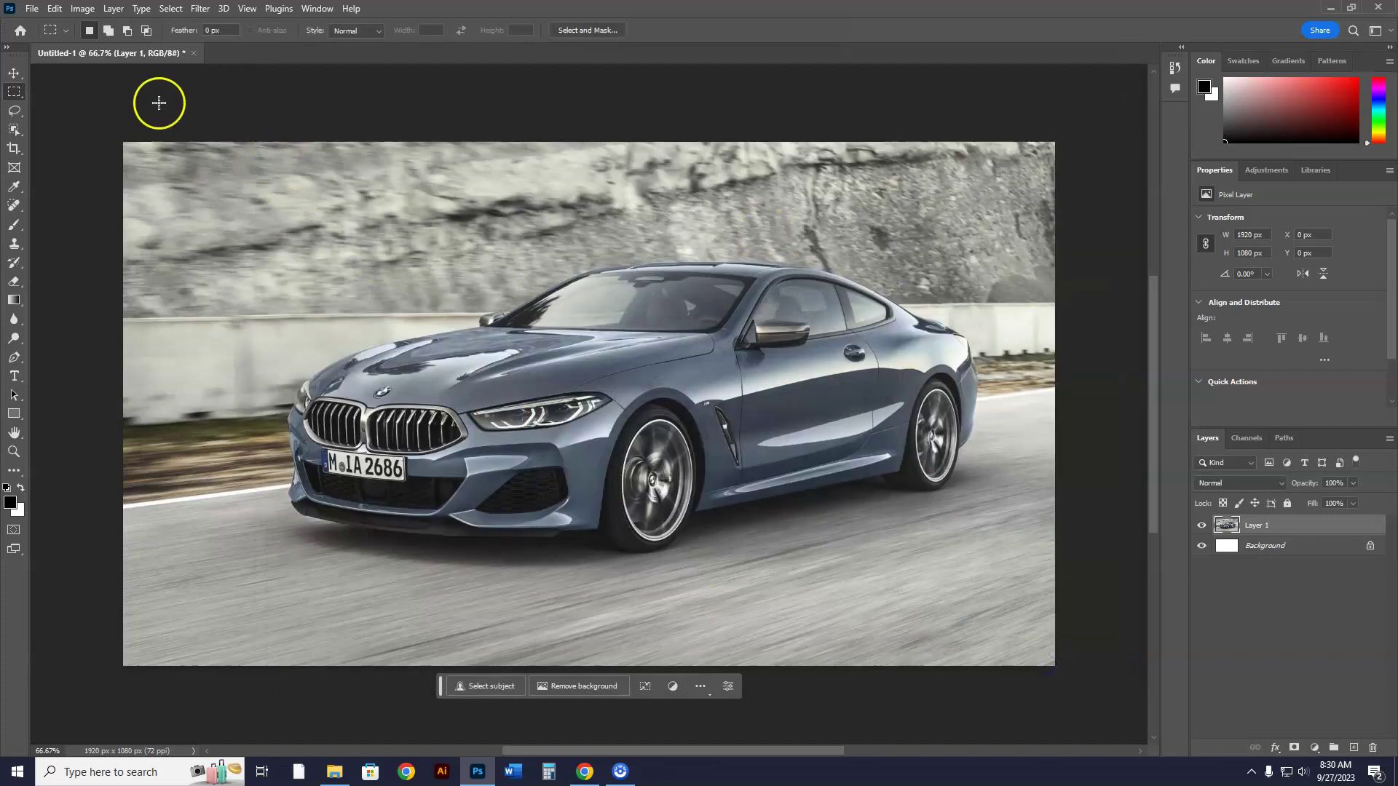
# - Save the document as a Photoshop file named Car Design in Desktop > Graphic Design > Car Design, with Maximize Compatibility on
pyautogui.click(34, 9)
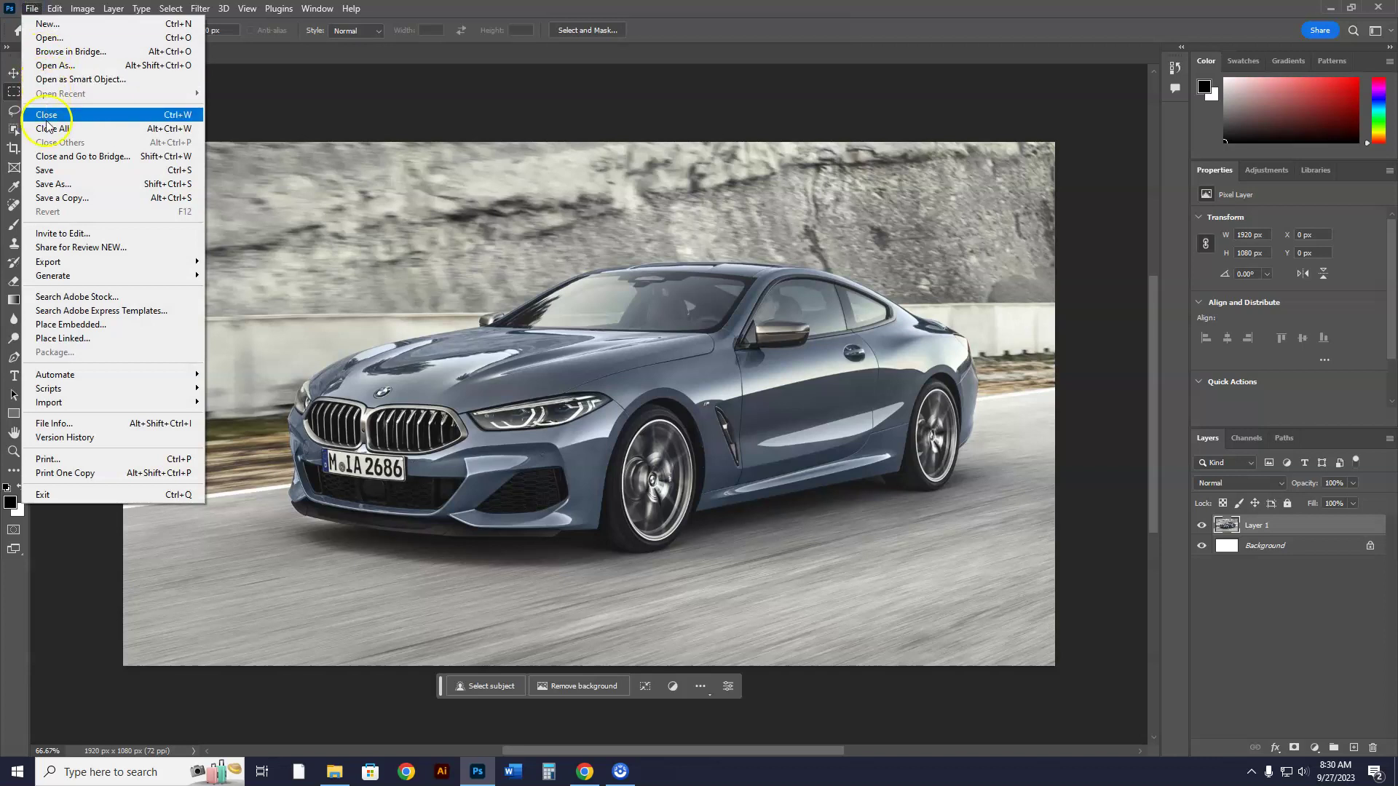
pyautogui.click(62, 187)
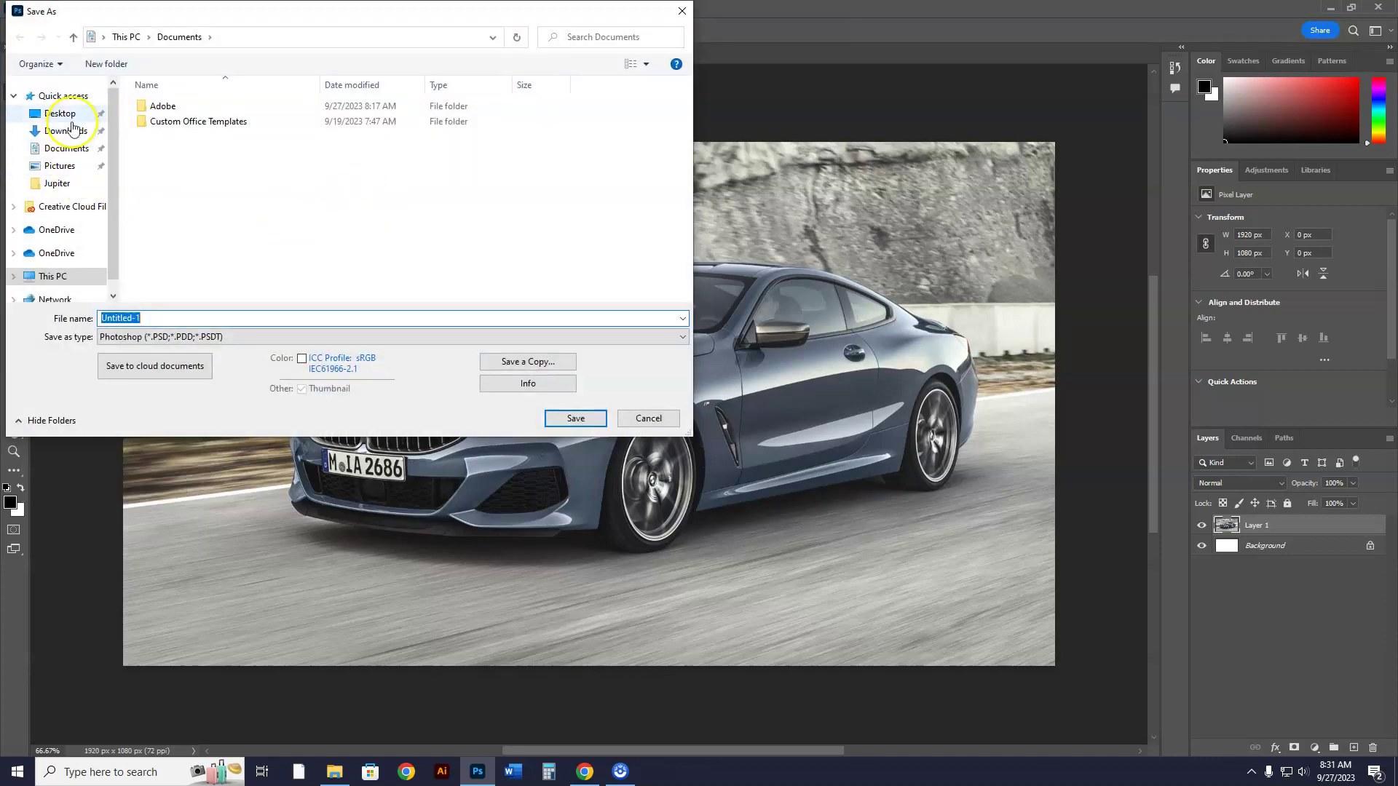
pyautogui.click(73, 117)
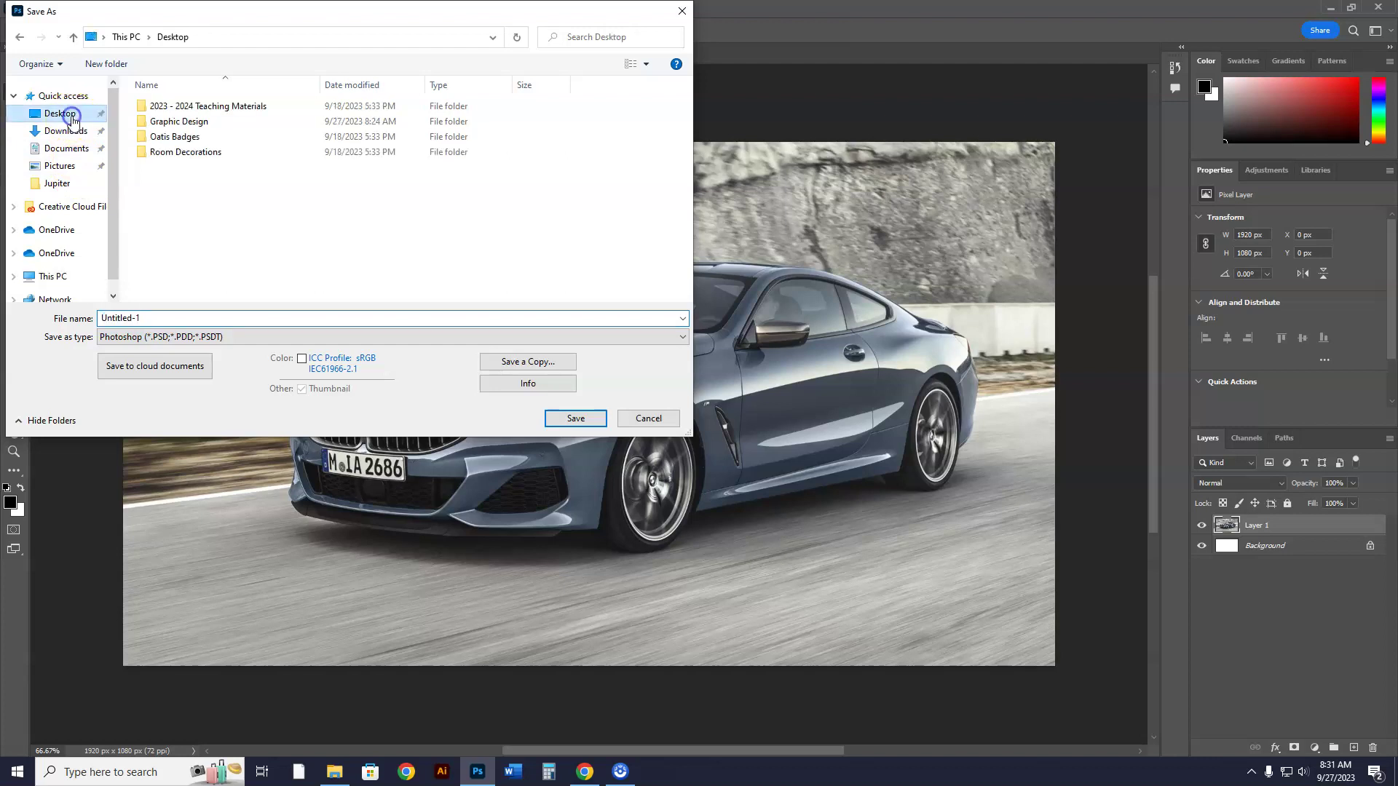
pyautogui.doubleClick(187, 125)
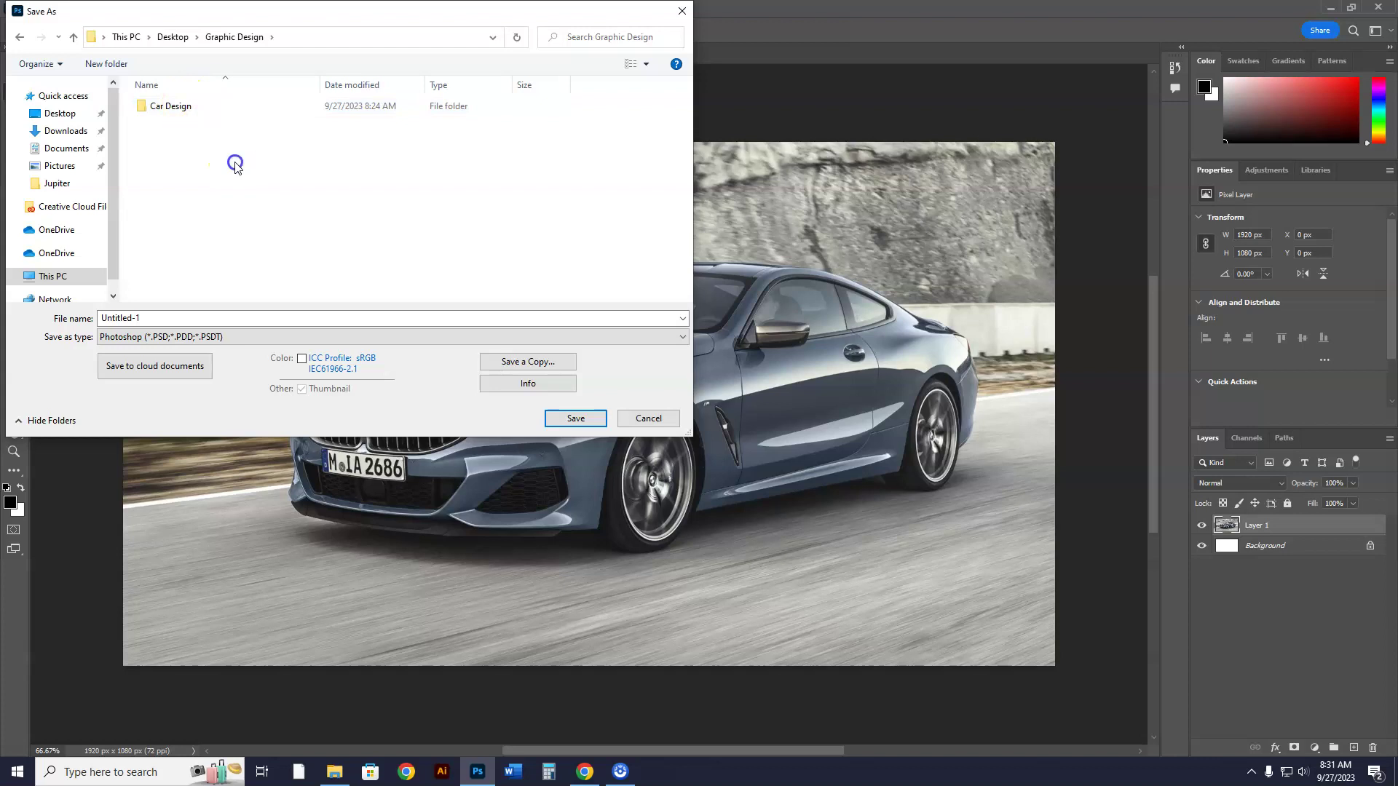
pyautogui.click(156, 319)
pyautogui.click(164, 109)
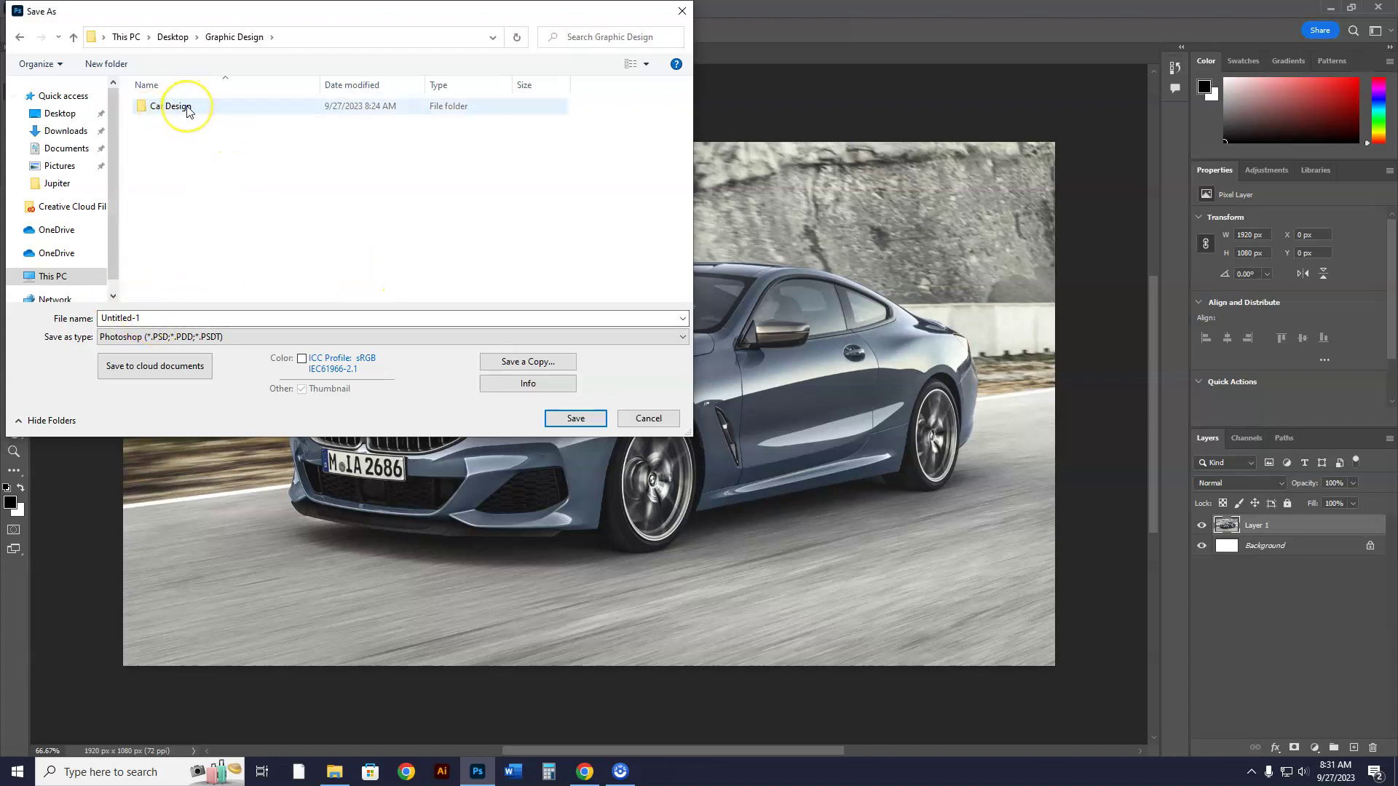
pyautogui.doubleClick(187, 109)
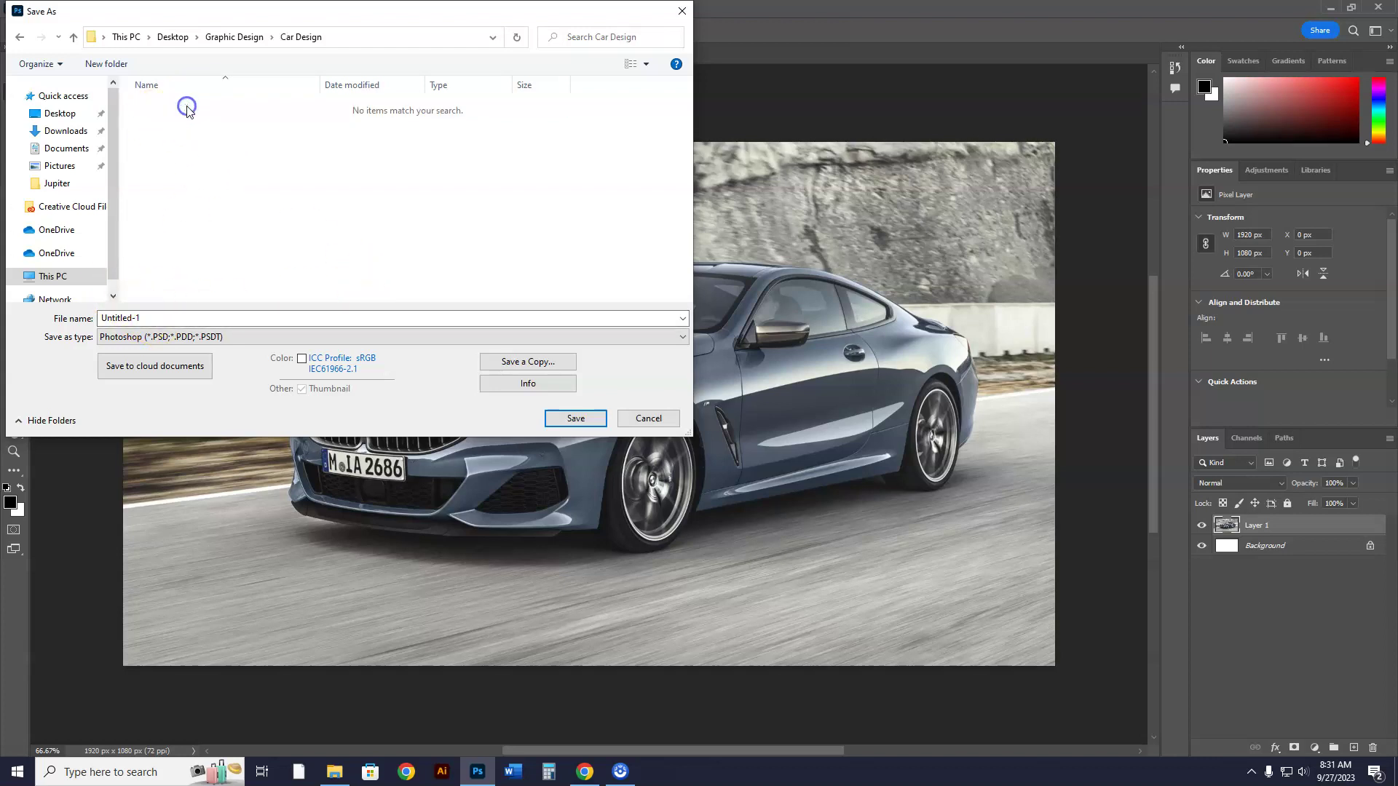
pyautogui.click(150, 319)
pyautogui.doubleClick(150, 318)
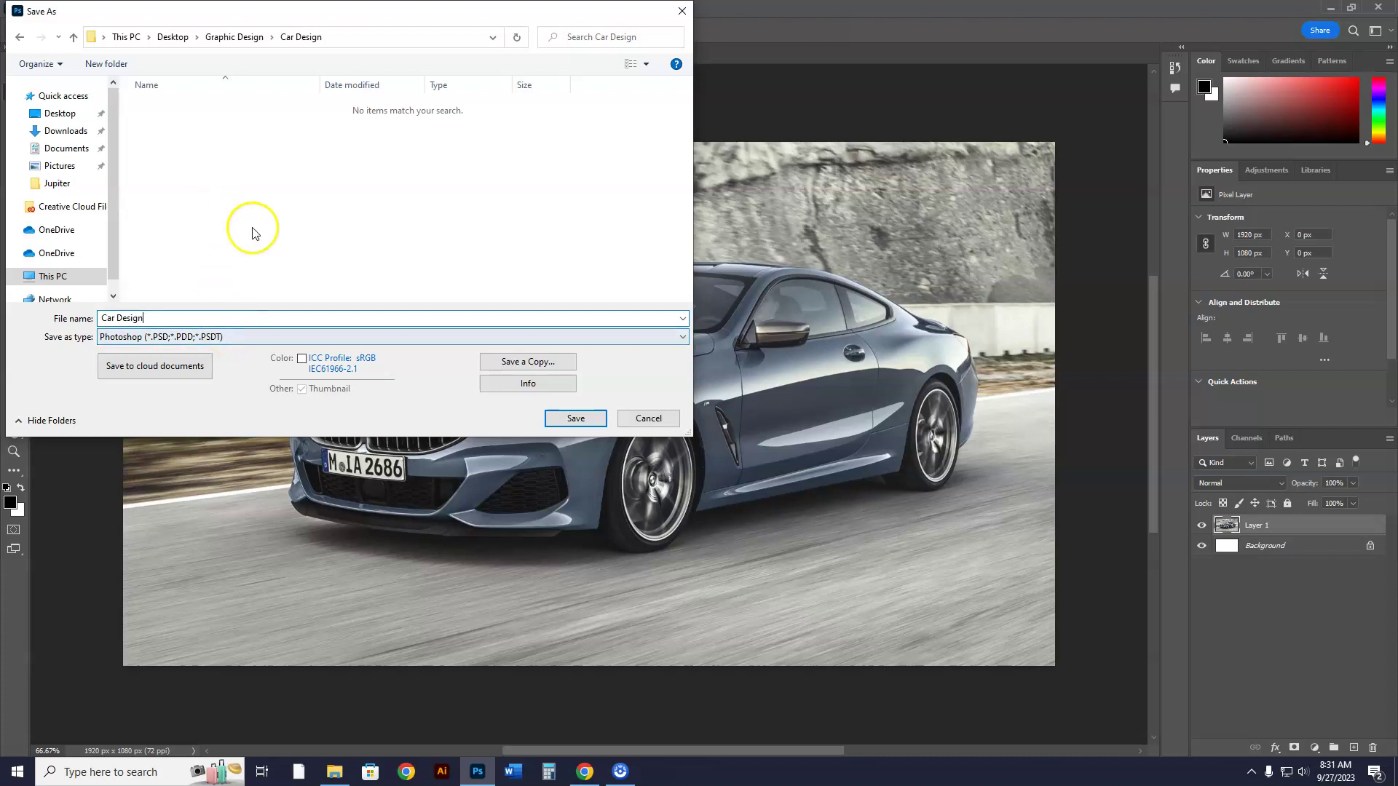
pyautogui.click(574, 418)
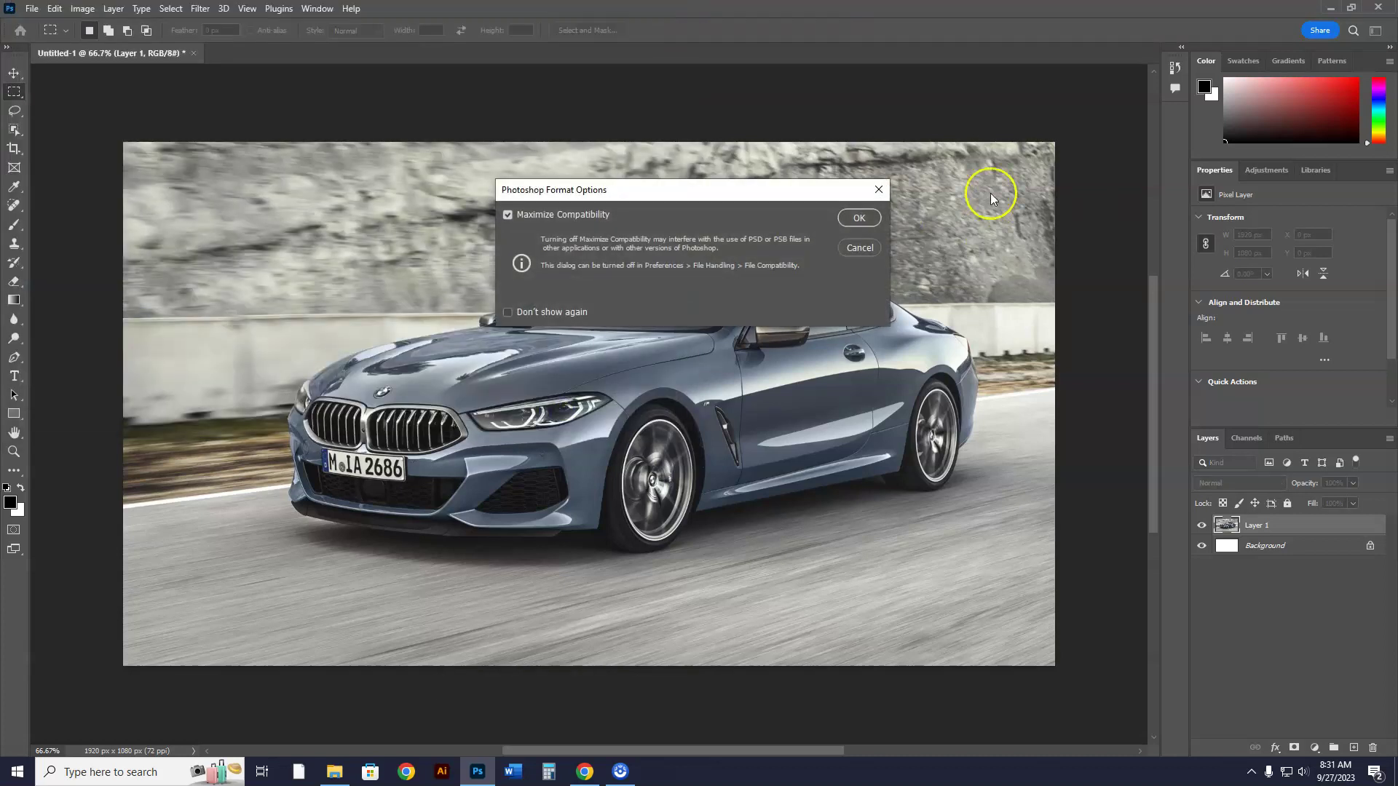
pyautogui.click(860, 217)
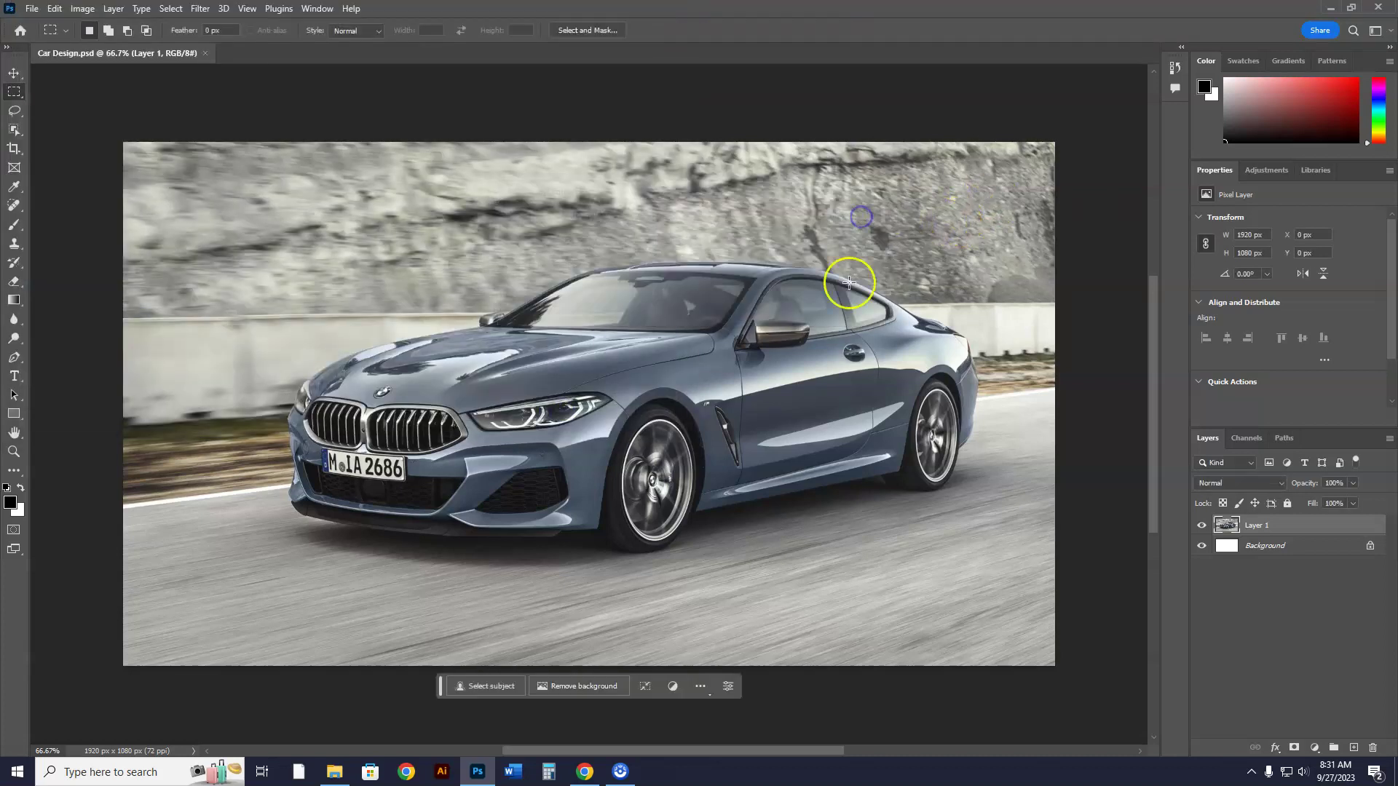
# - Close the saved Car Design document and quit Photoshop
pyautogui.click(207, 54)
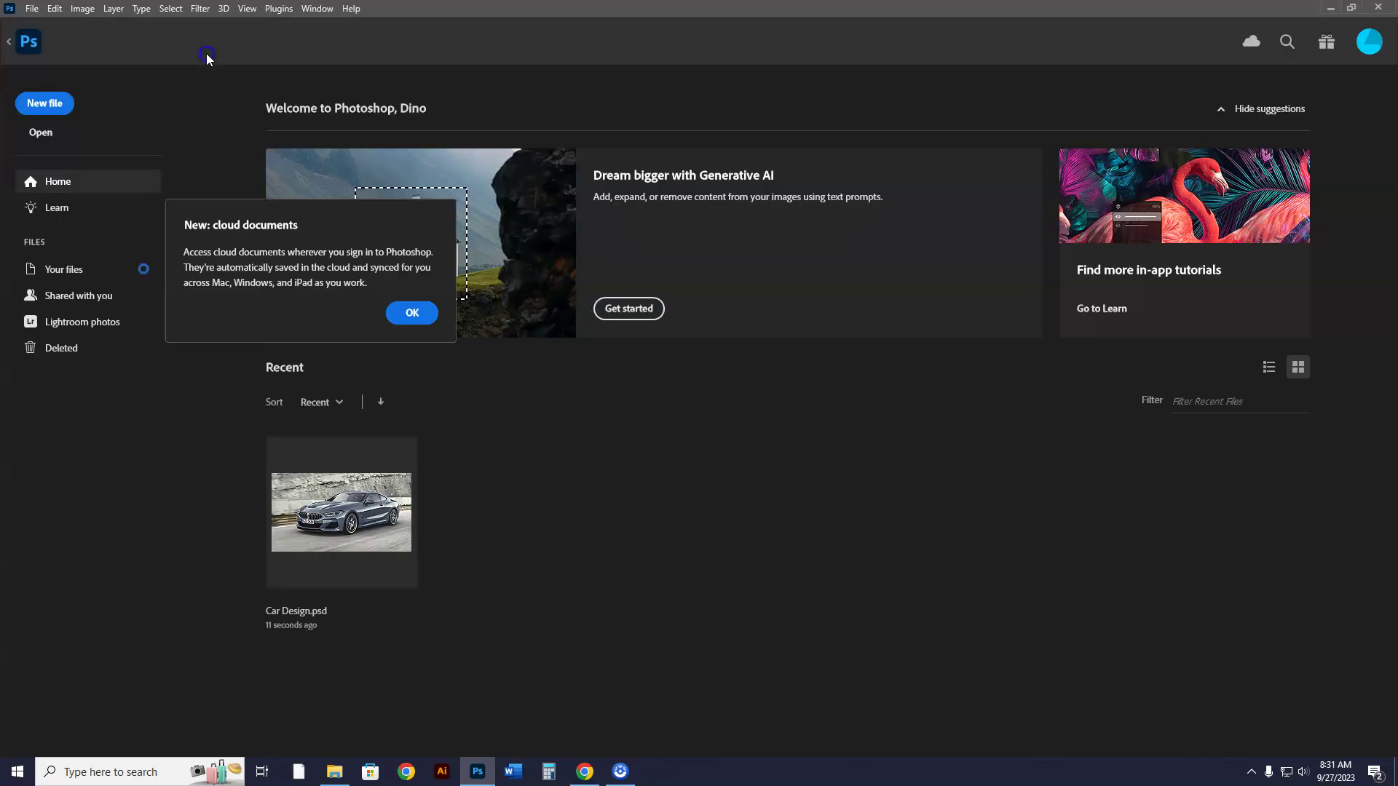
pyautogui.click(1383, 10)
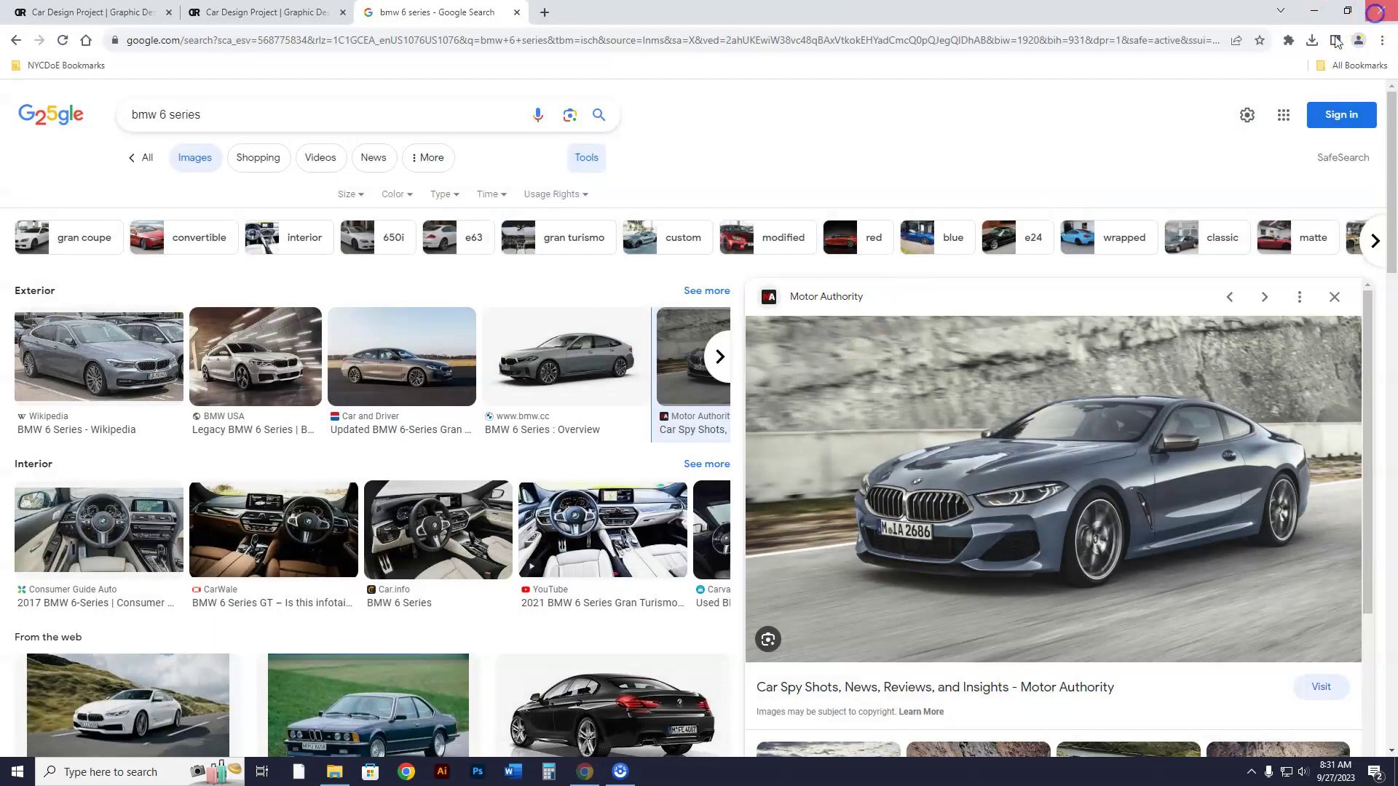
# - Close Chrome and the open folder window, and open the Car Design Photoshop file from Graphic Design > Car Design on the desktop
pyautogui.click(1384, 10)
pyautogui.click(992, 303)
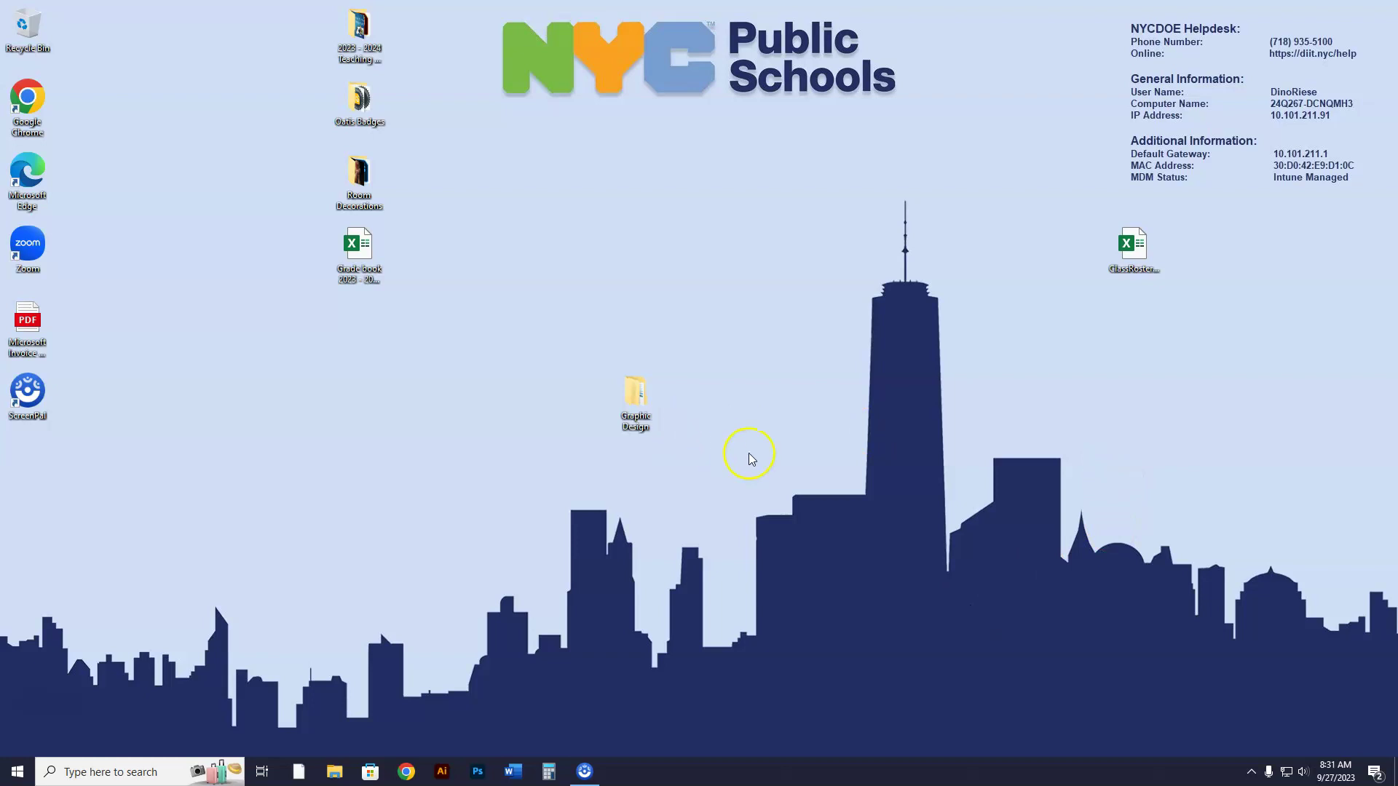
pyautogui.doubleClick(635, 397)
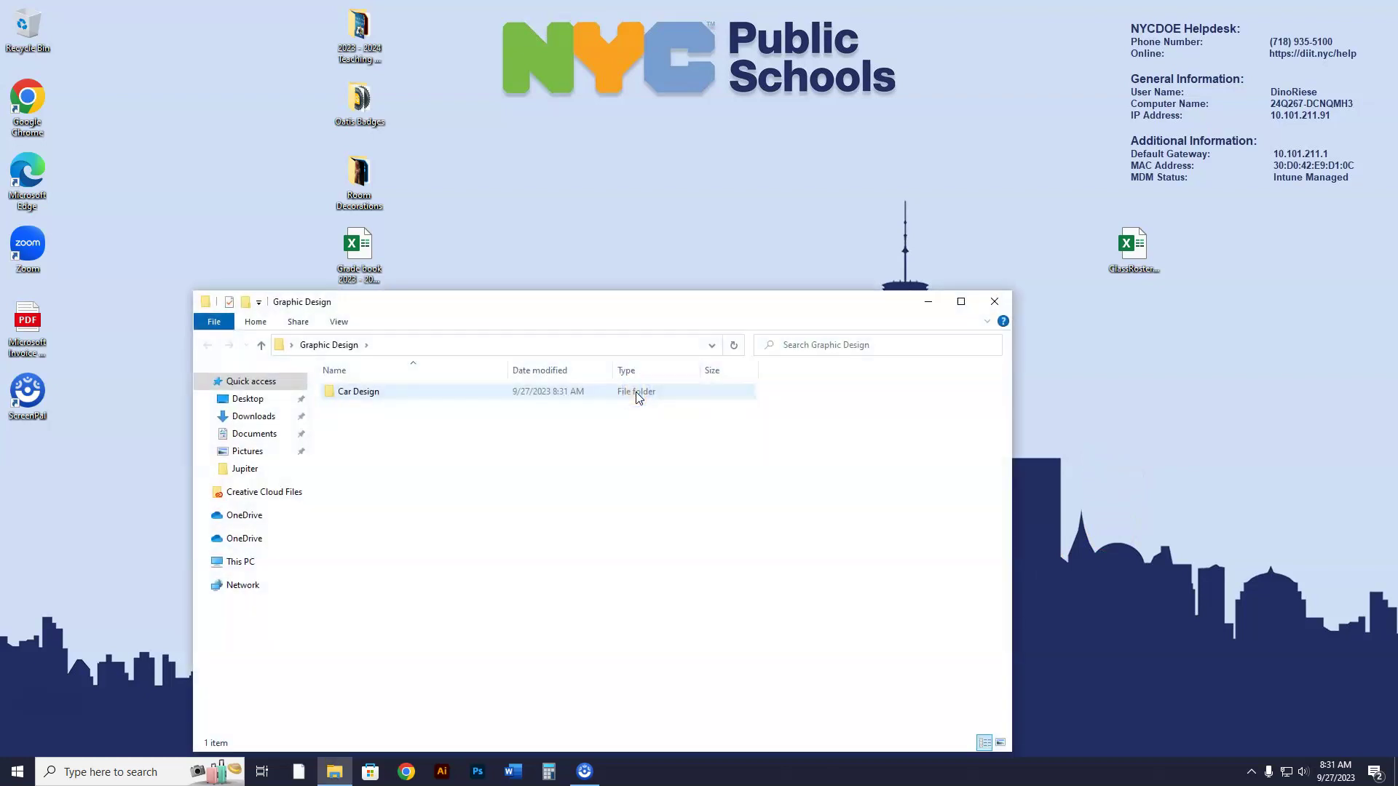
pyautogui.doubleClick(377, 393)
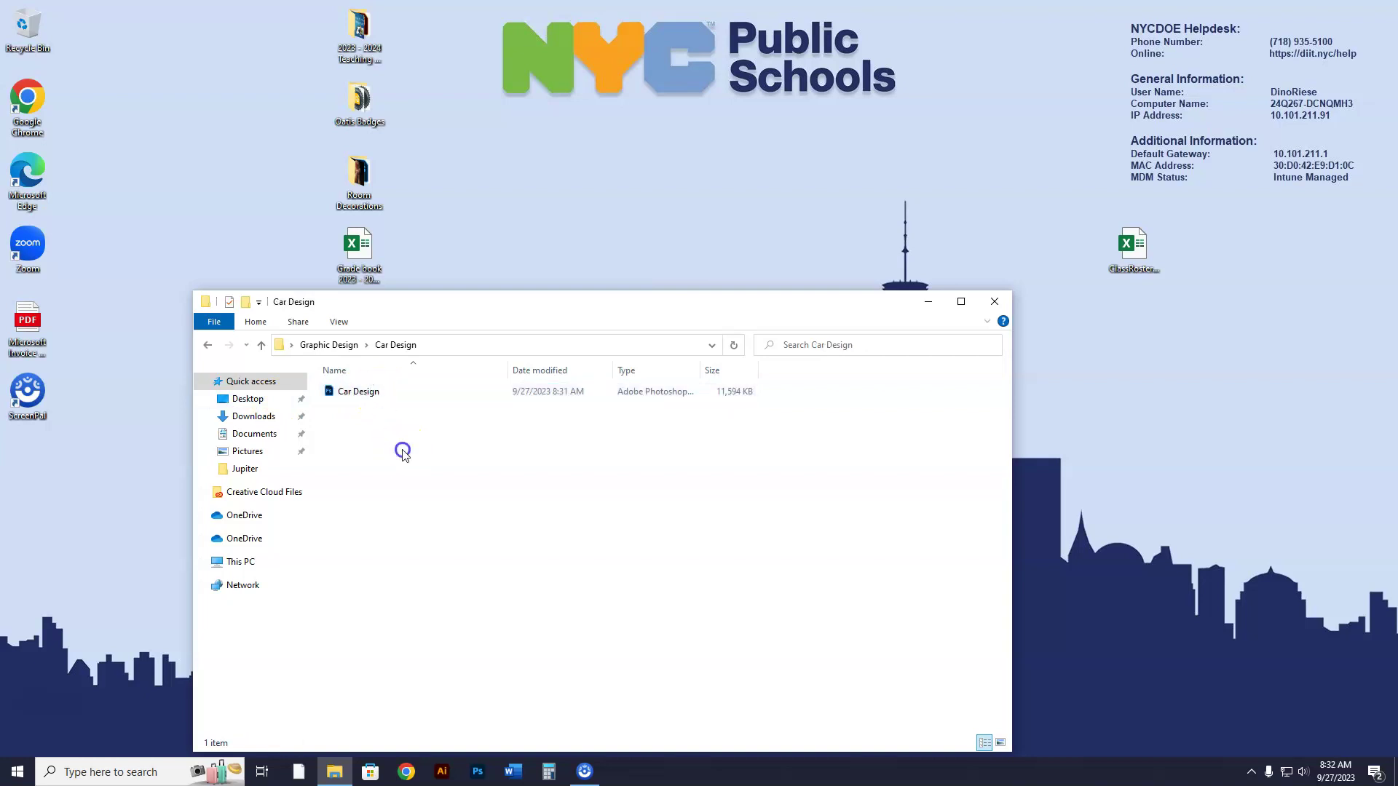
pyautogui.doubleClick(361, 393)
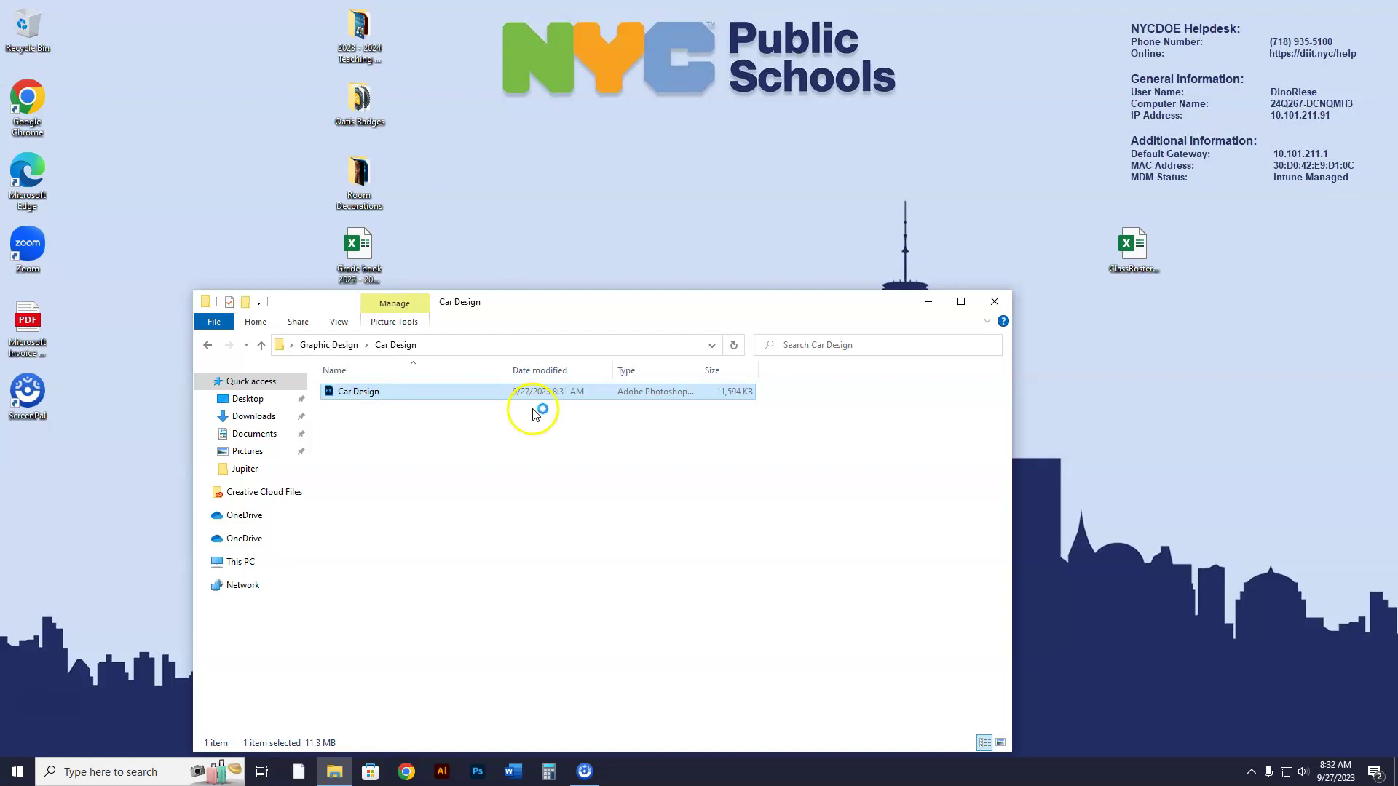
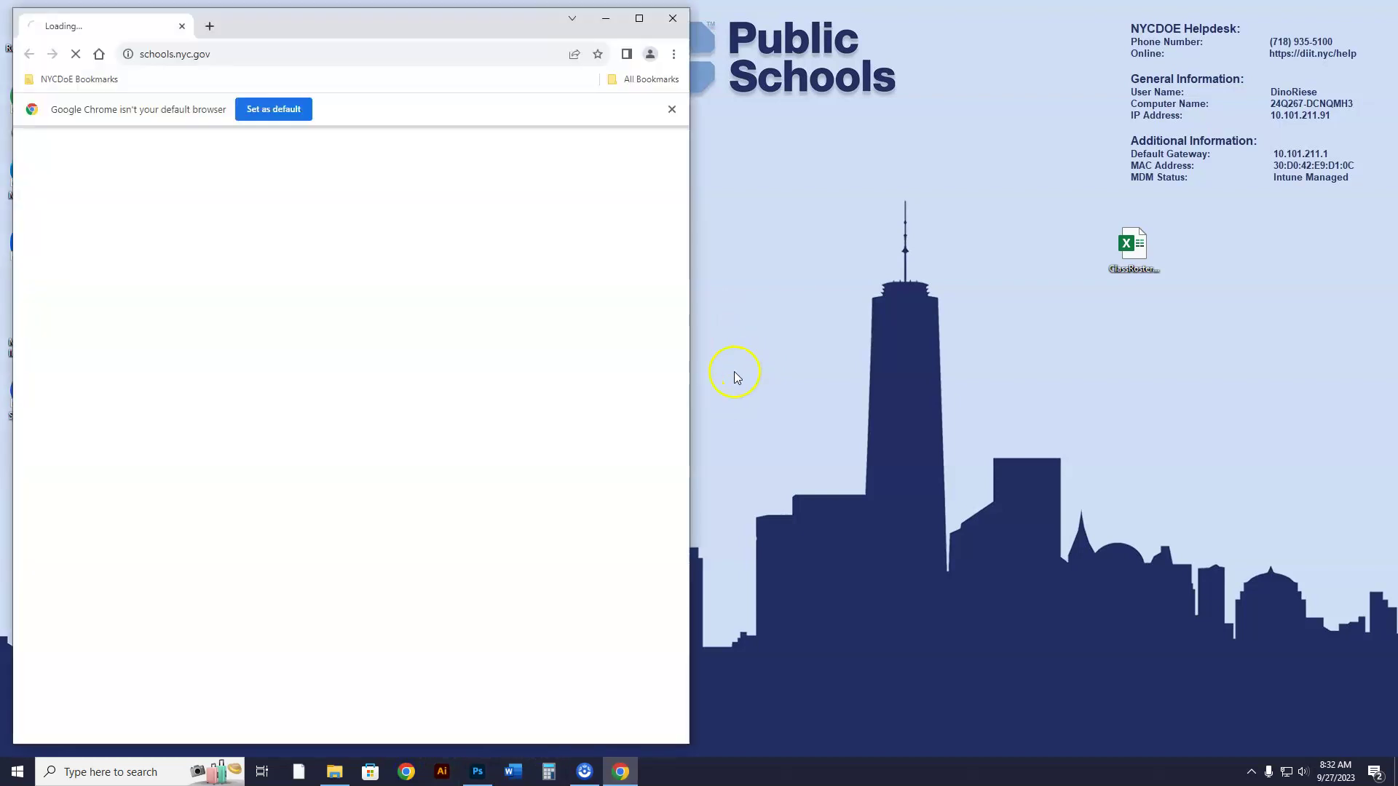
# - In Chrome, go to studentportfoliony.com and maximize the browser window
pyautogui.click(231, 56)
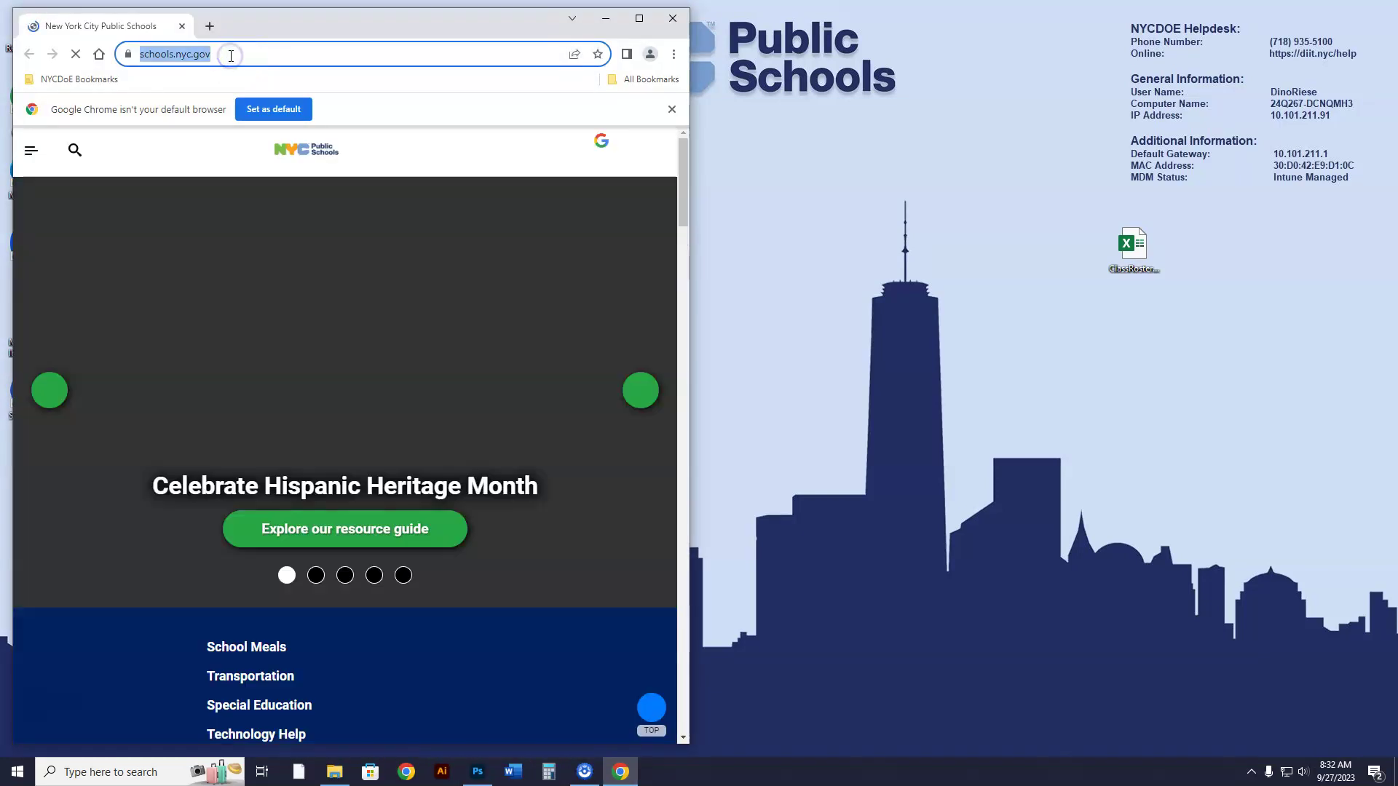
pyautogui.write('student')
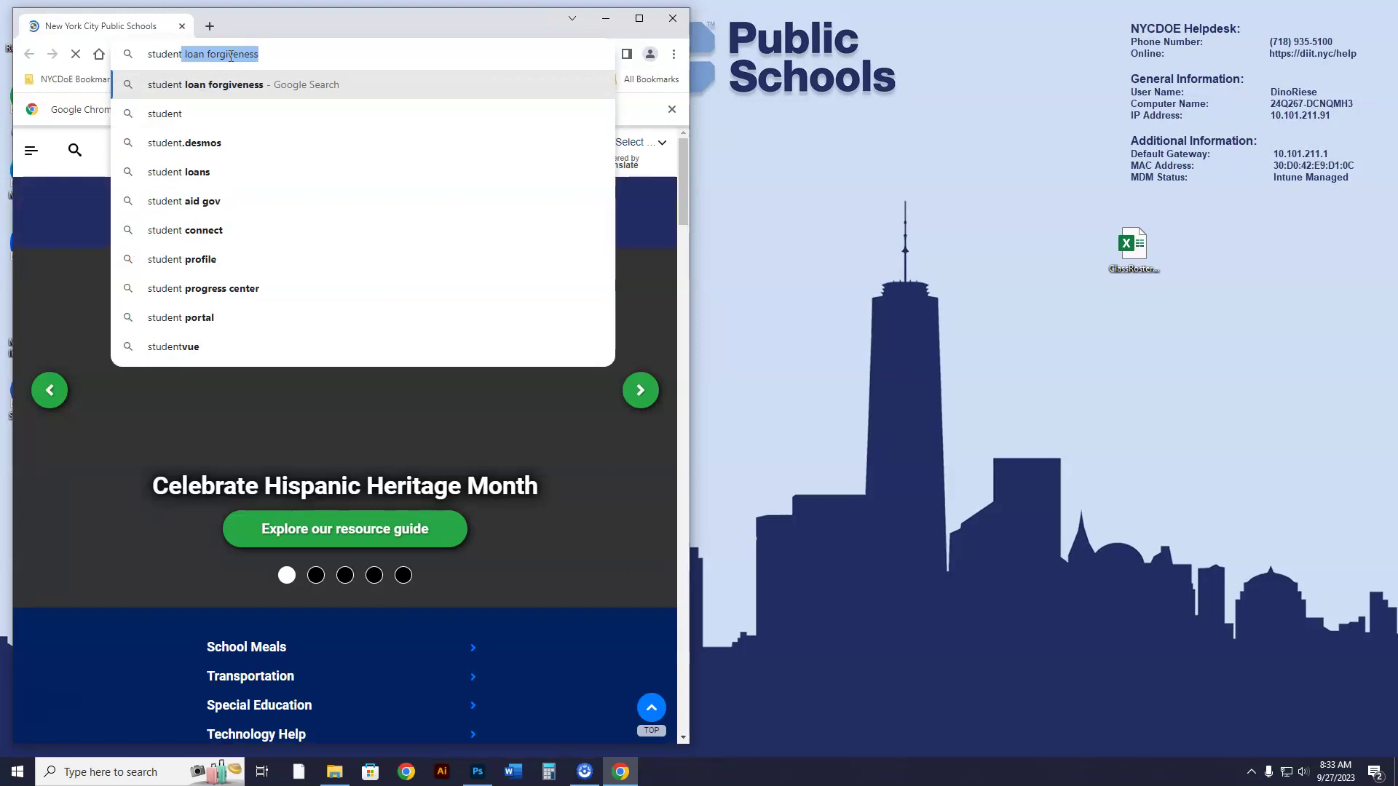
pyautogui.write('portfolio')
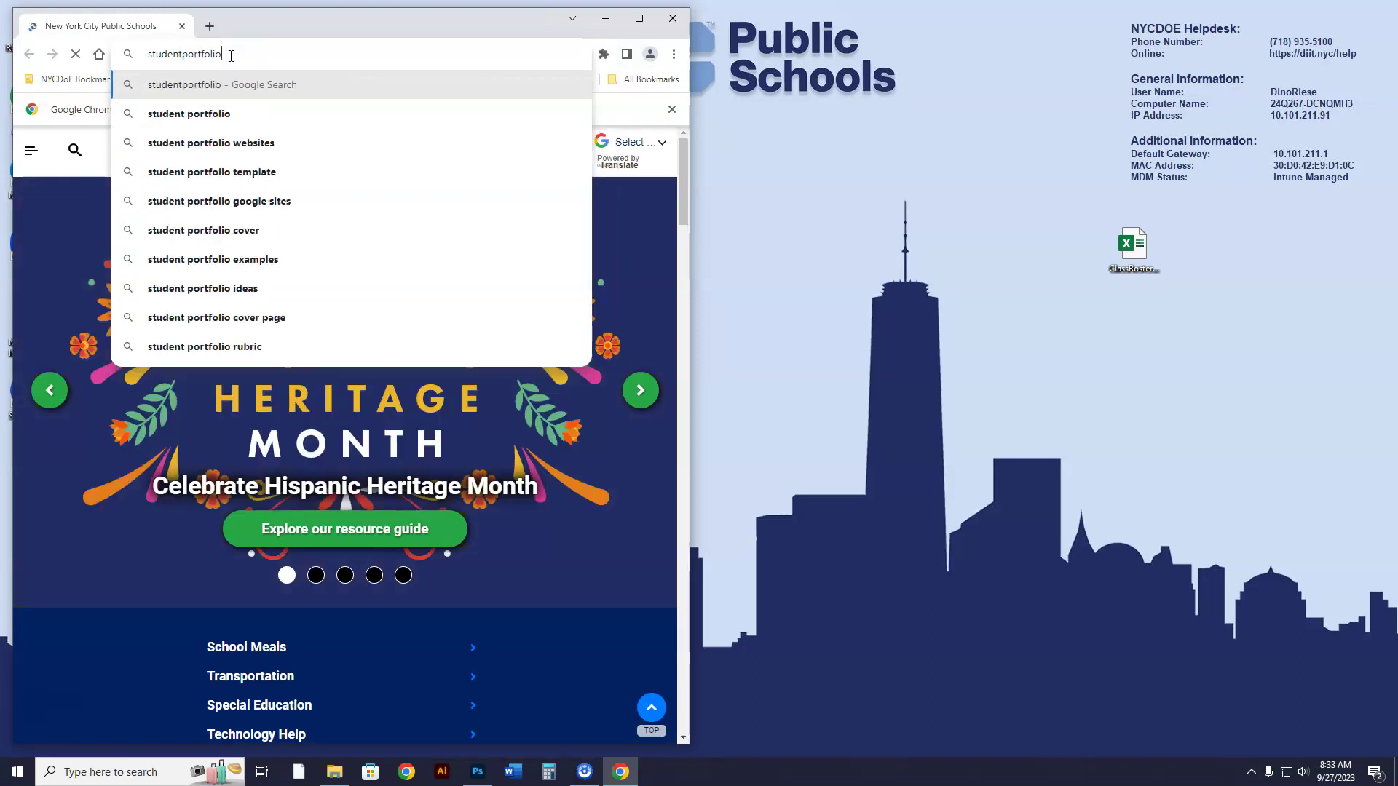
pyautogui.write('ny.com')
pyautogui.press('Return')
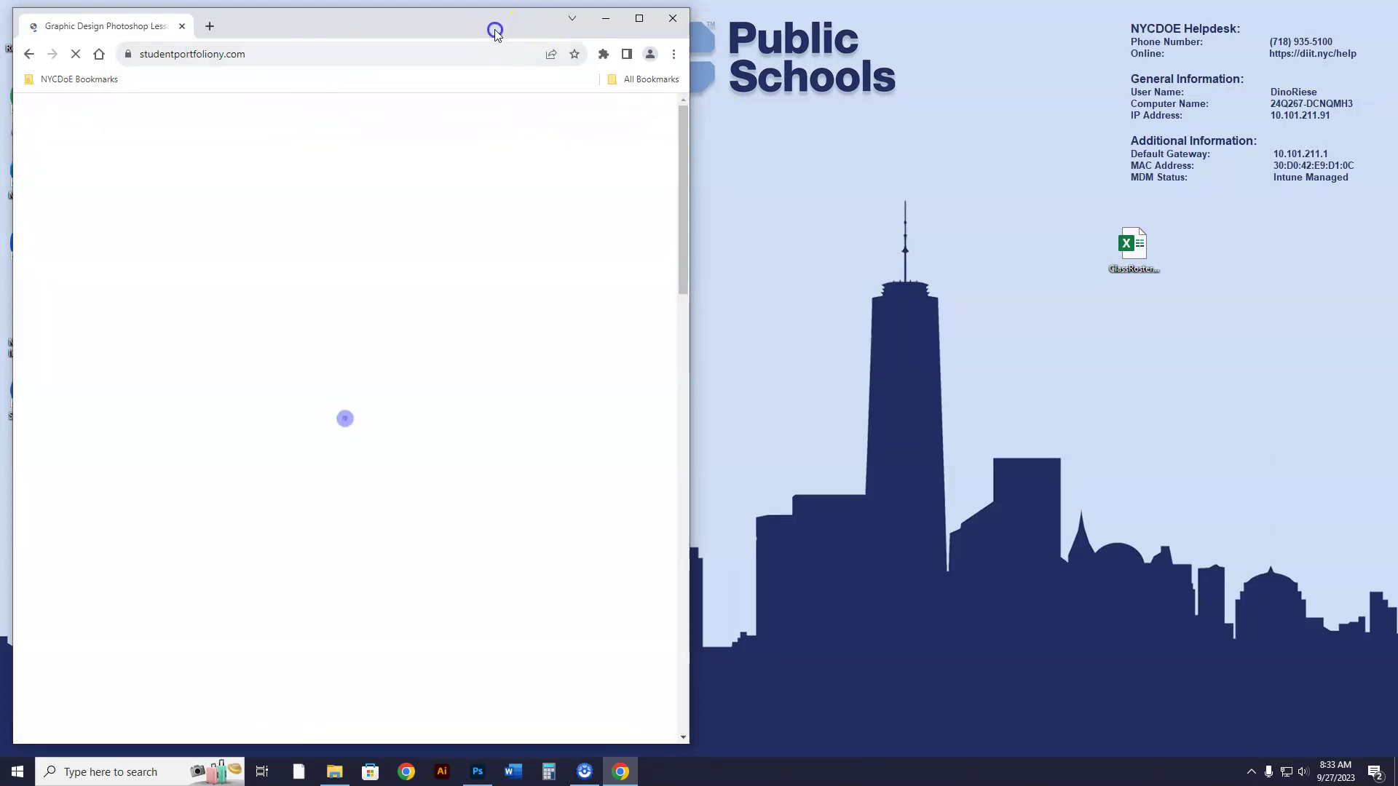
pyautogui.moveTo(474, 33); pyautogui.dragTo(599, 115)
pyautogui.click(790, 114)
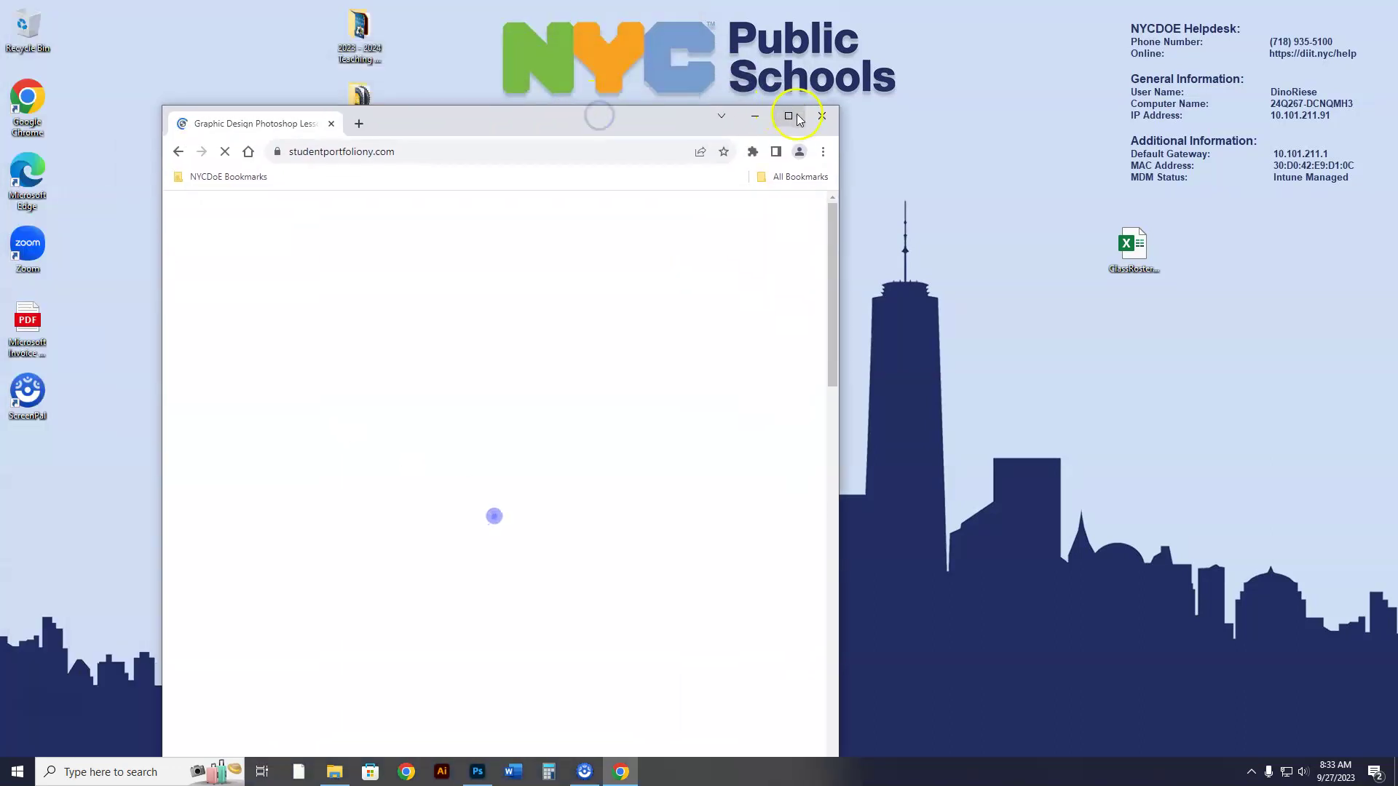
pyautogui.click(269, 41)
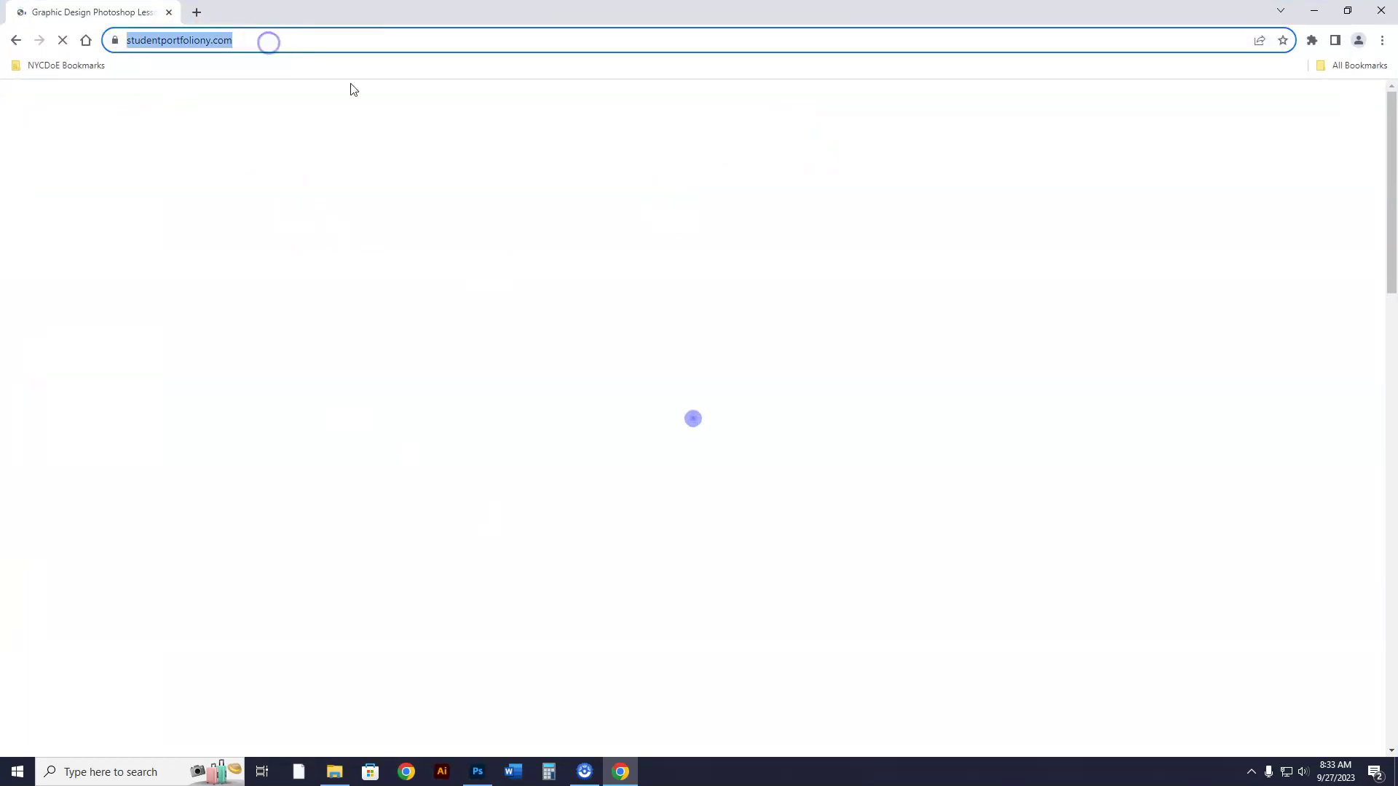
pyautogui.click(240, 42)
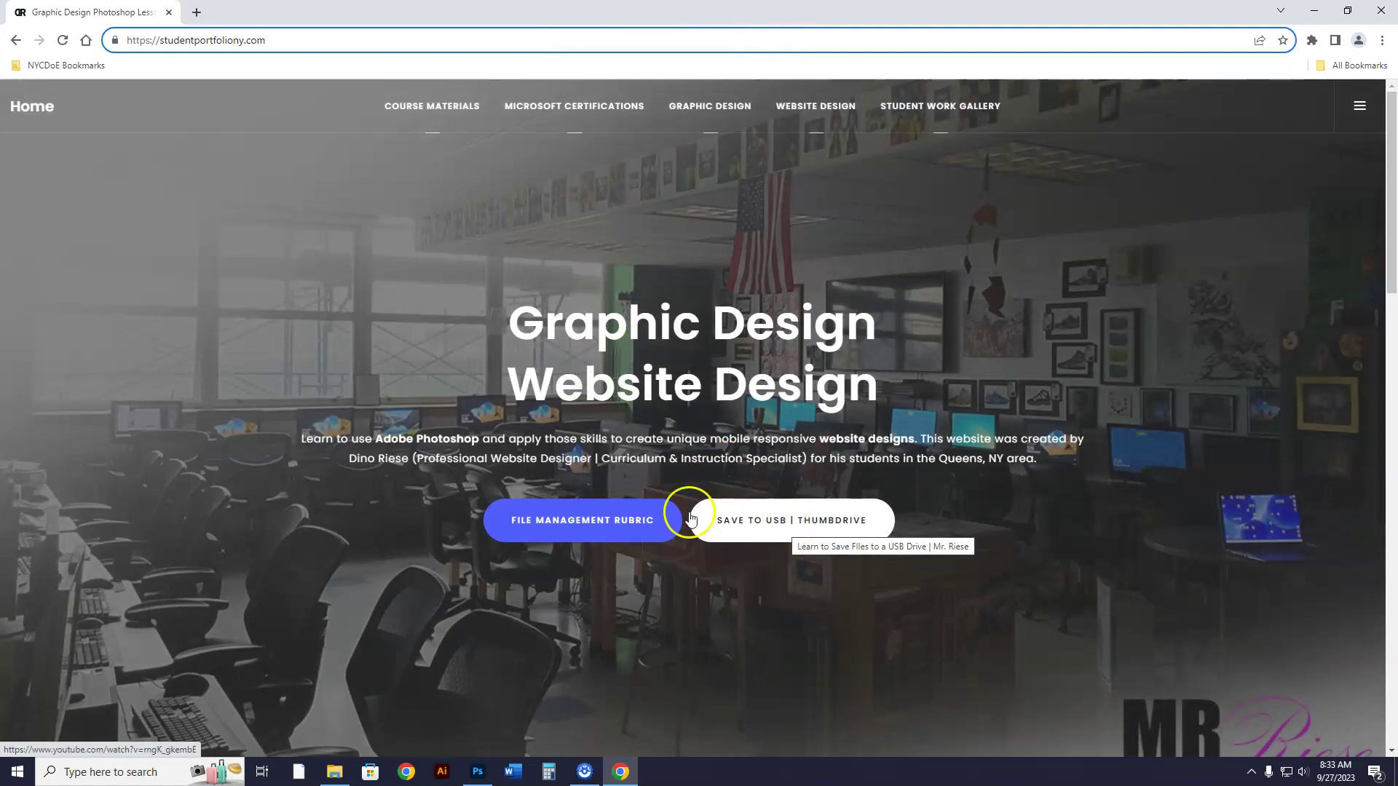
# - View the site's Save to USB | Thumbdrive video, close its tab and minimize Chrome
pyautogui.click(784, 522)
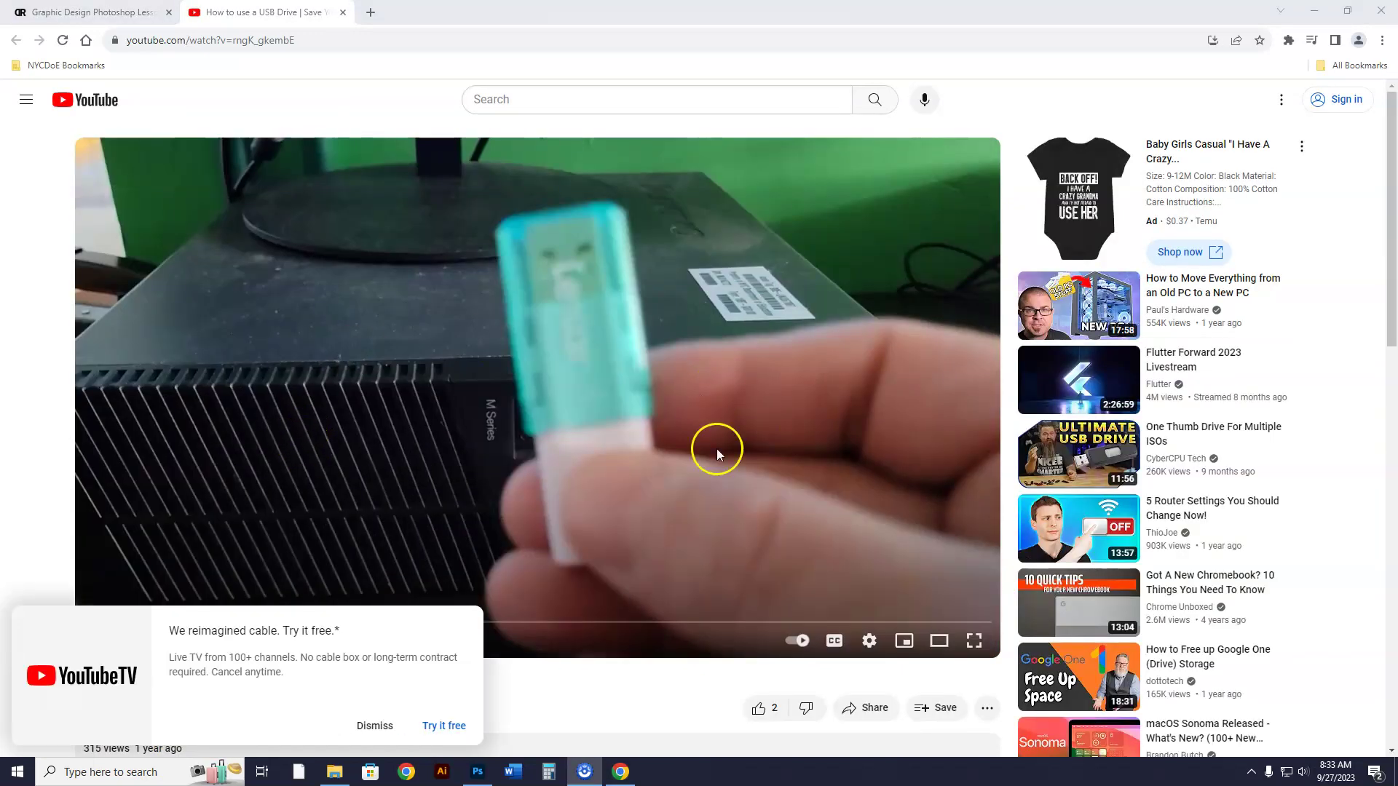
pyautogui.click(343, 12)
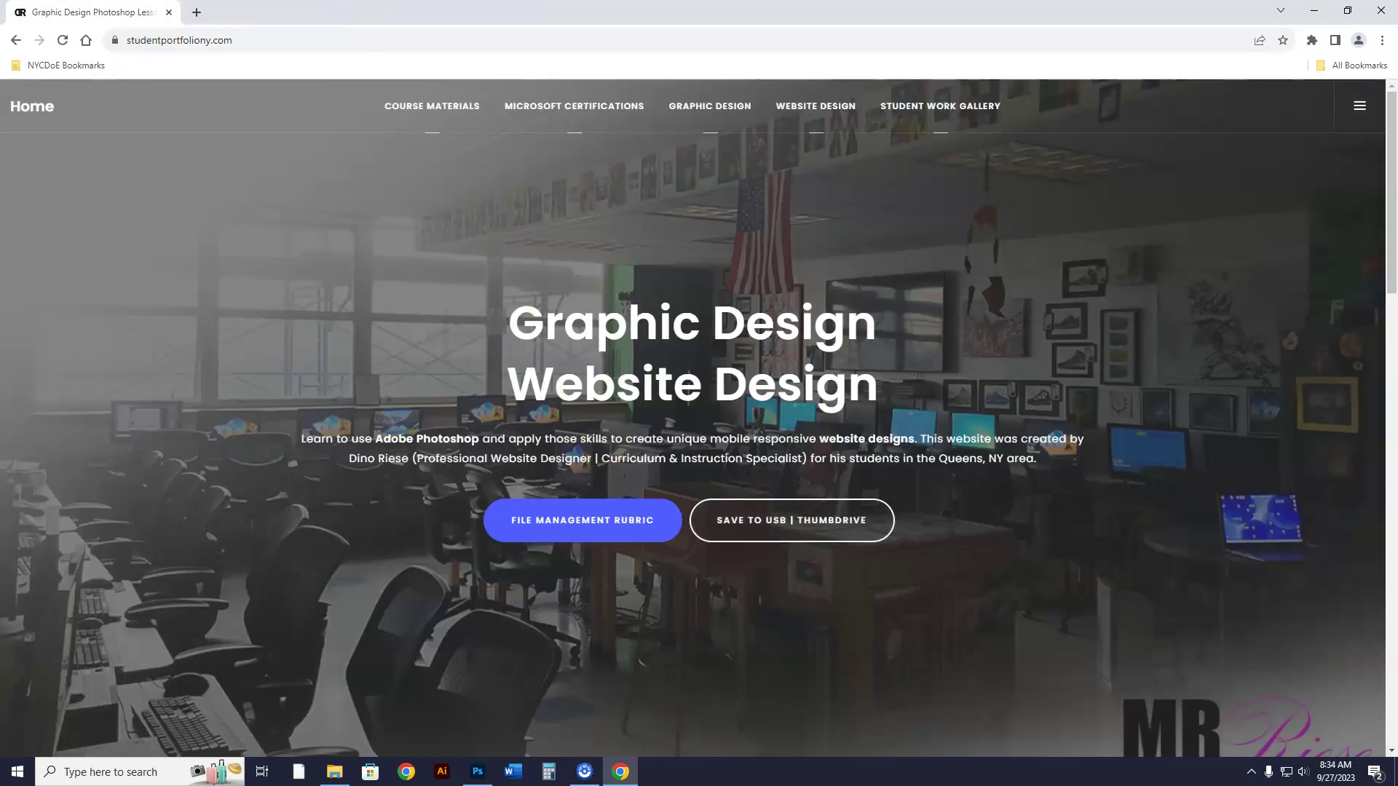
pyautogui.click(1314, 11)
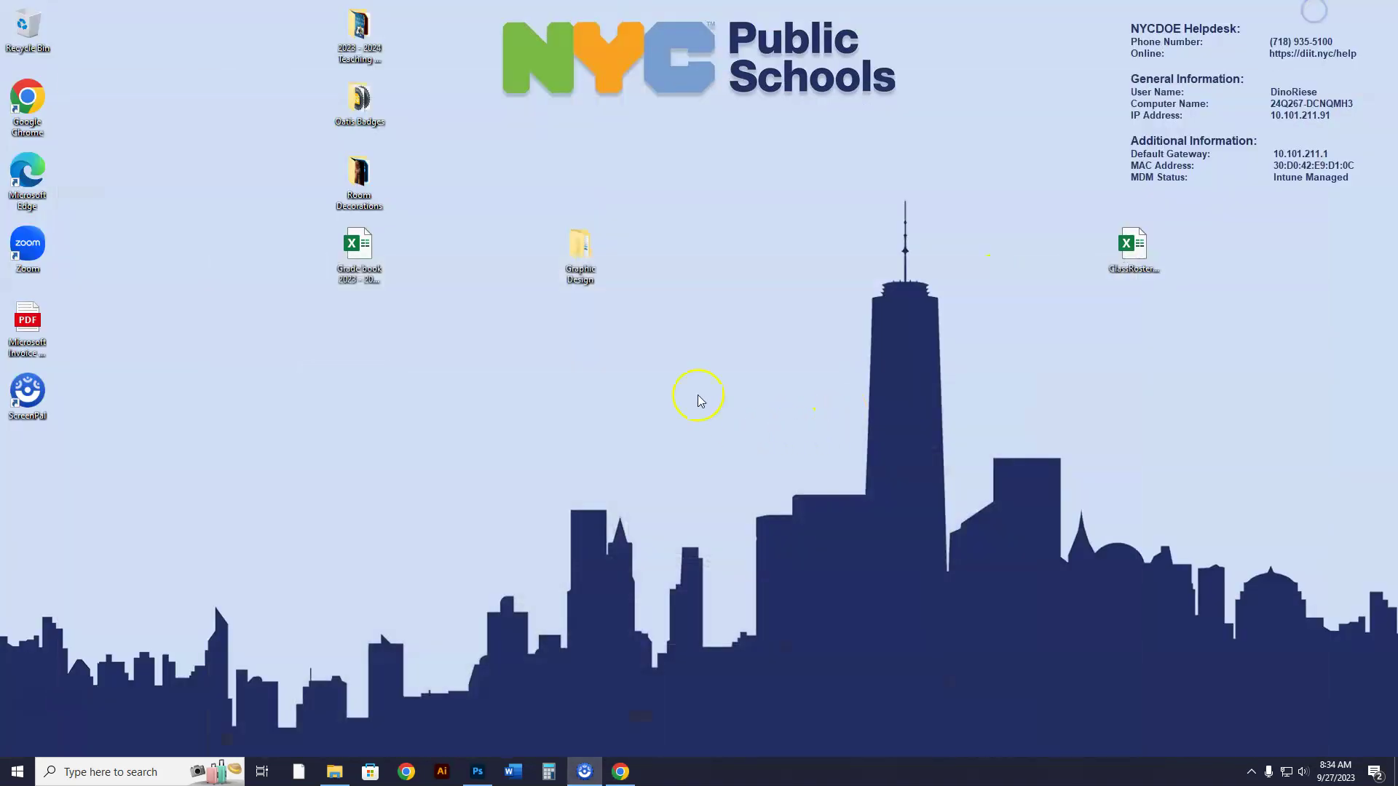
# - Open Graphic Design > Car Design from the desktop to check the saved Photoshop file
pyautogui.doubleClick(577, 249)
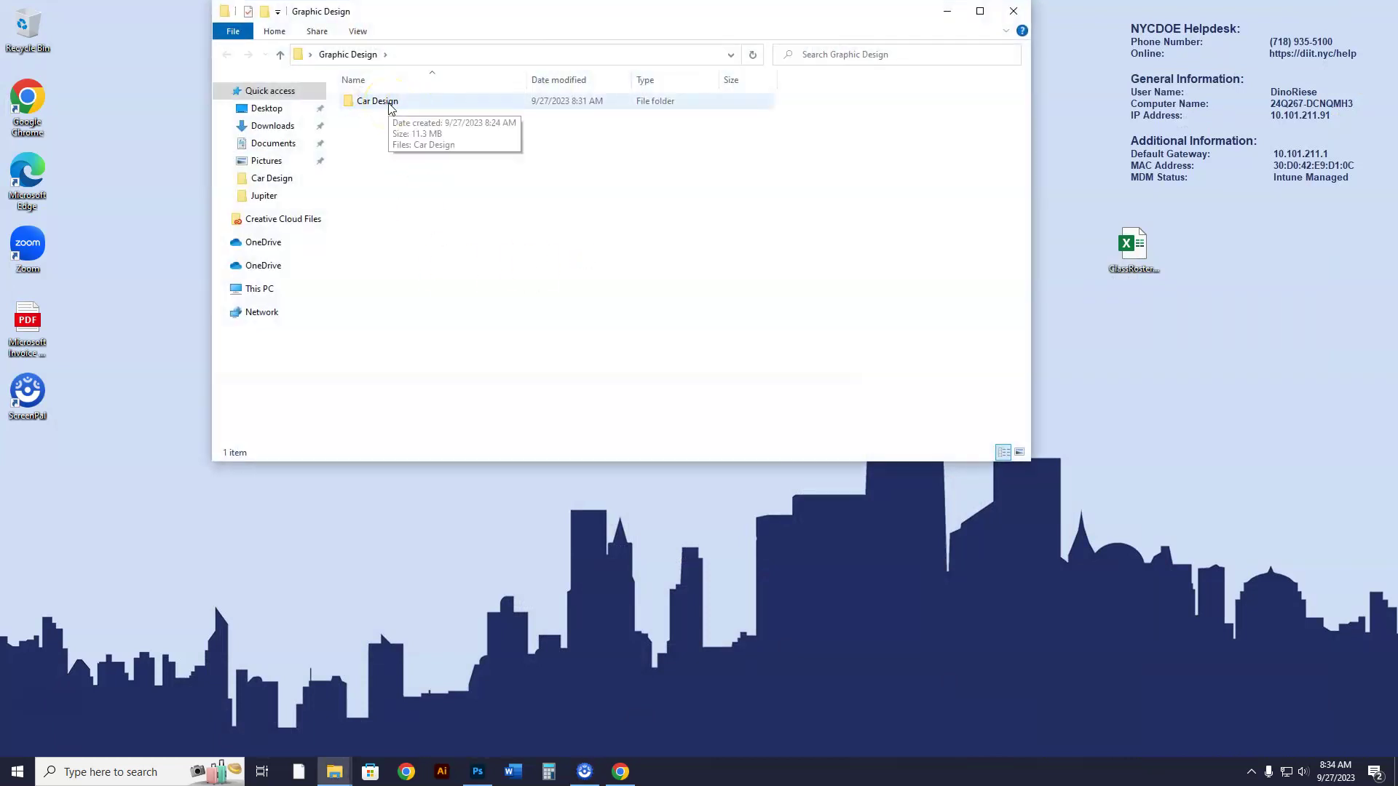
pyautogui.doubleClick(389, 106)
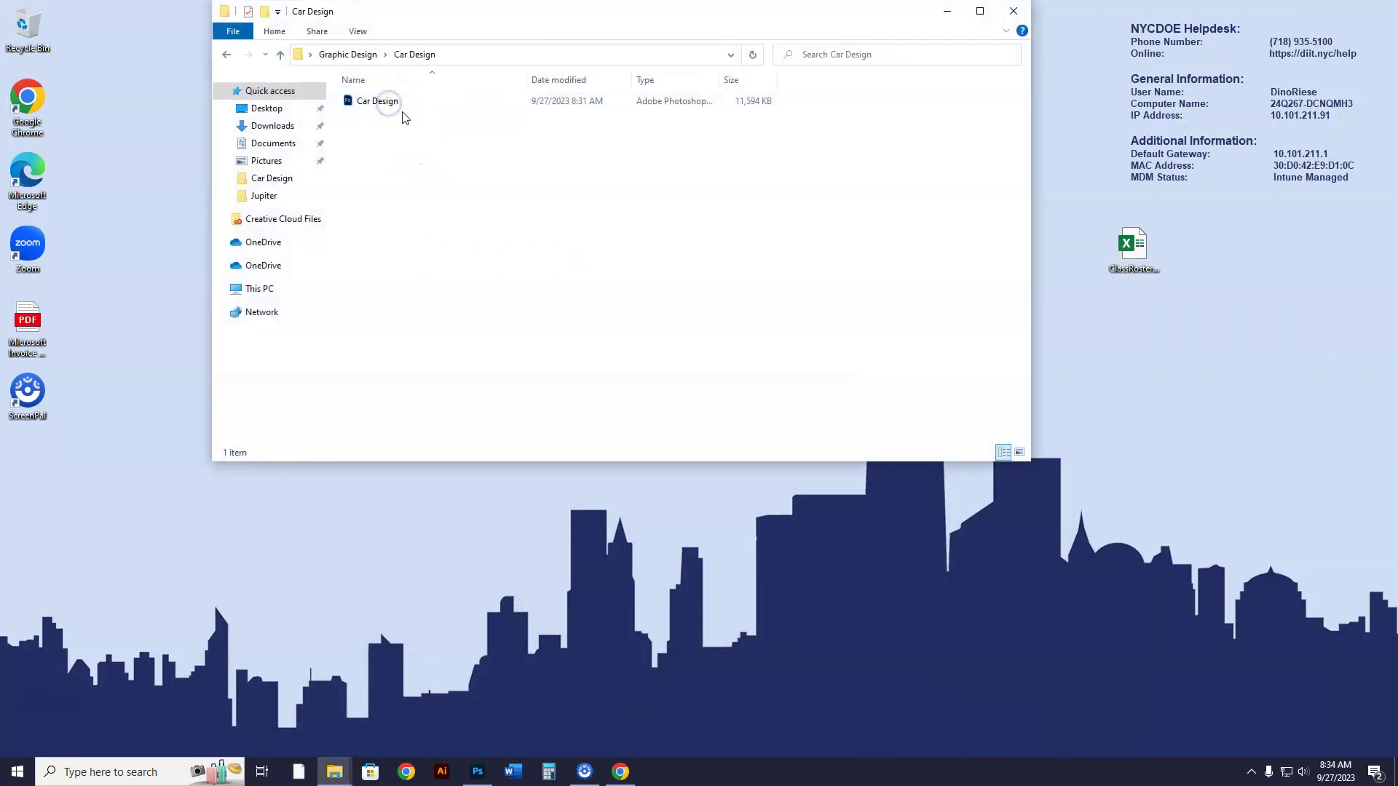
pyautogui.click(400, 108)
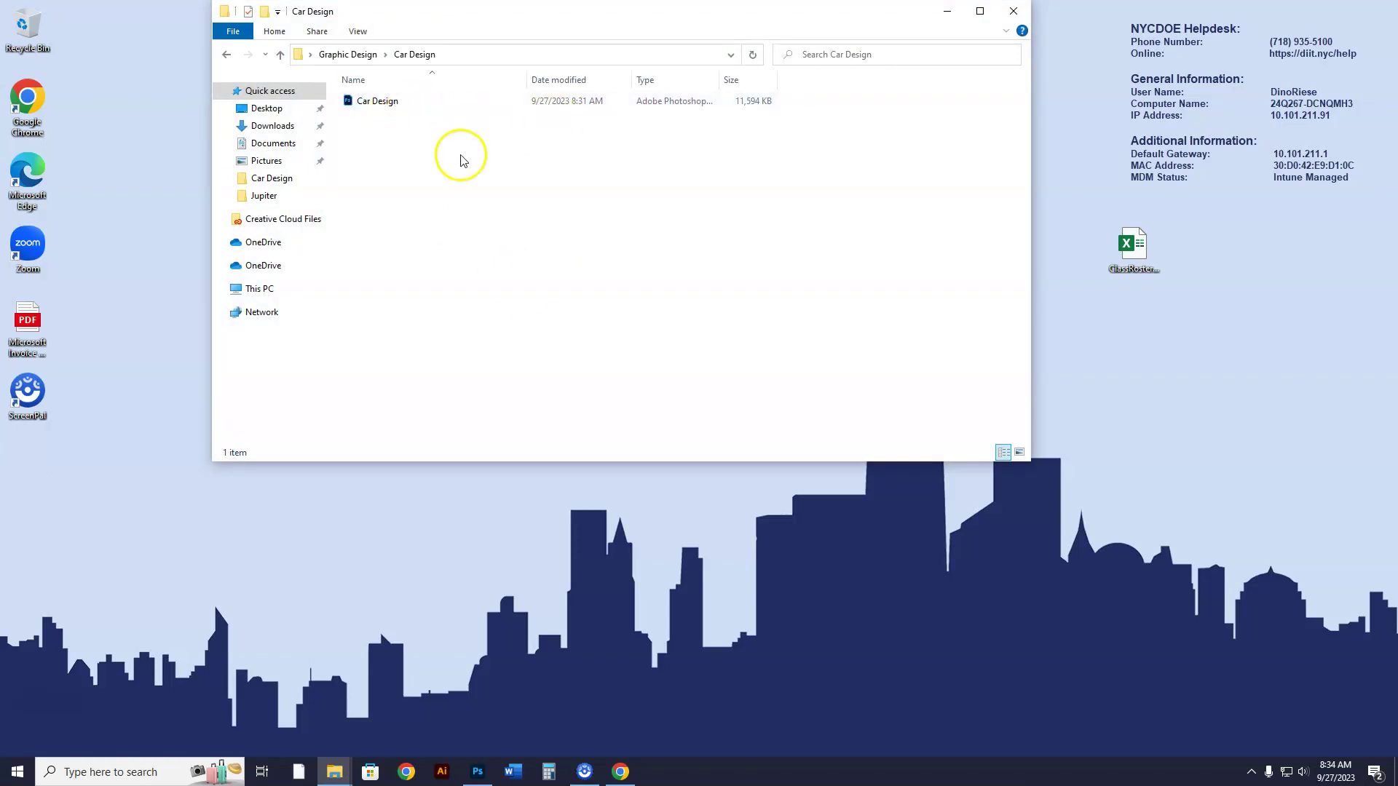
# - Switch to Photoshop and quit it, and close the Car Design folder window
pyautogui.click(473, 778)
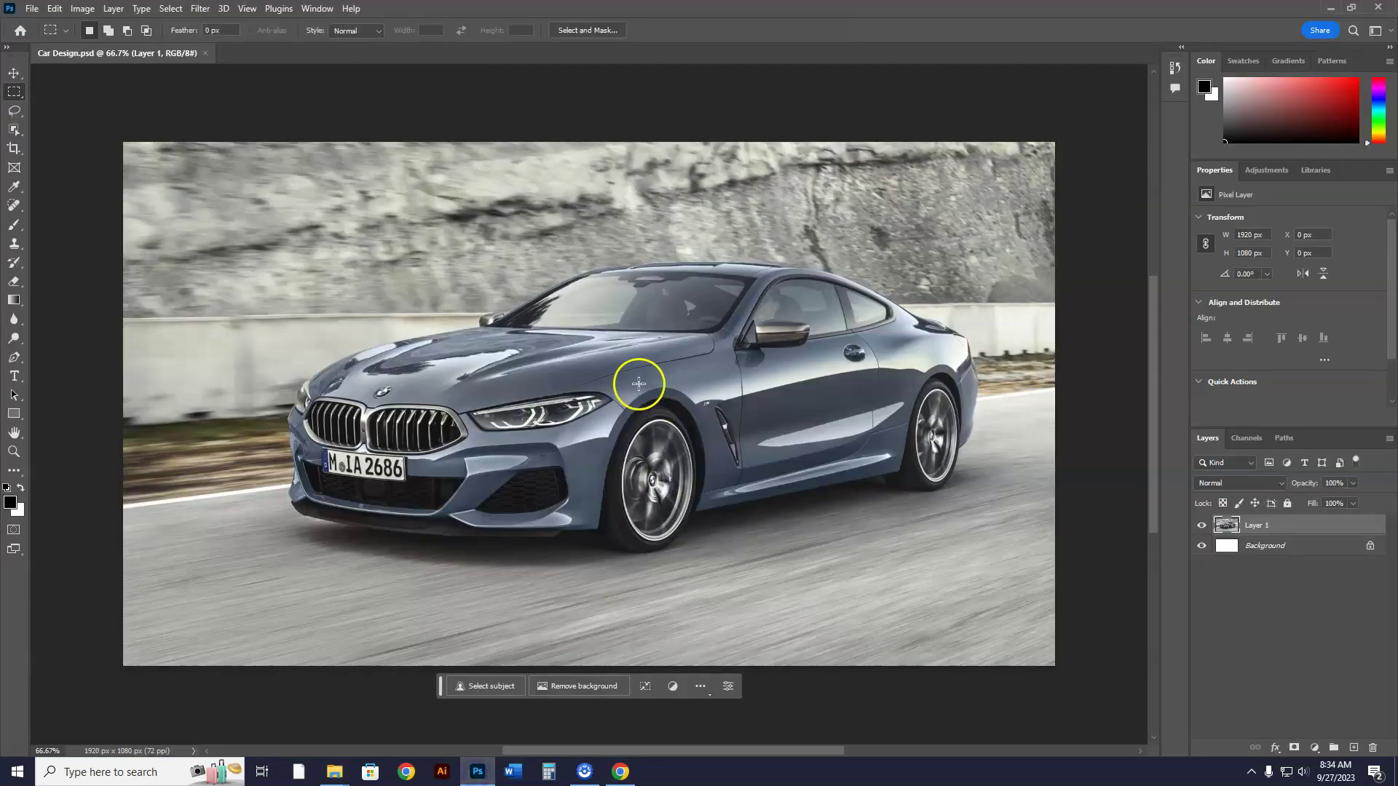
pyautogui.click(1378, 7)
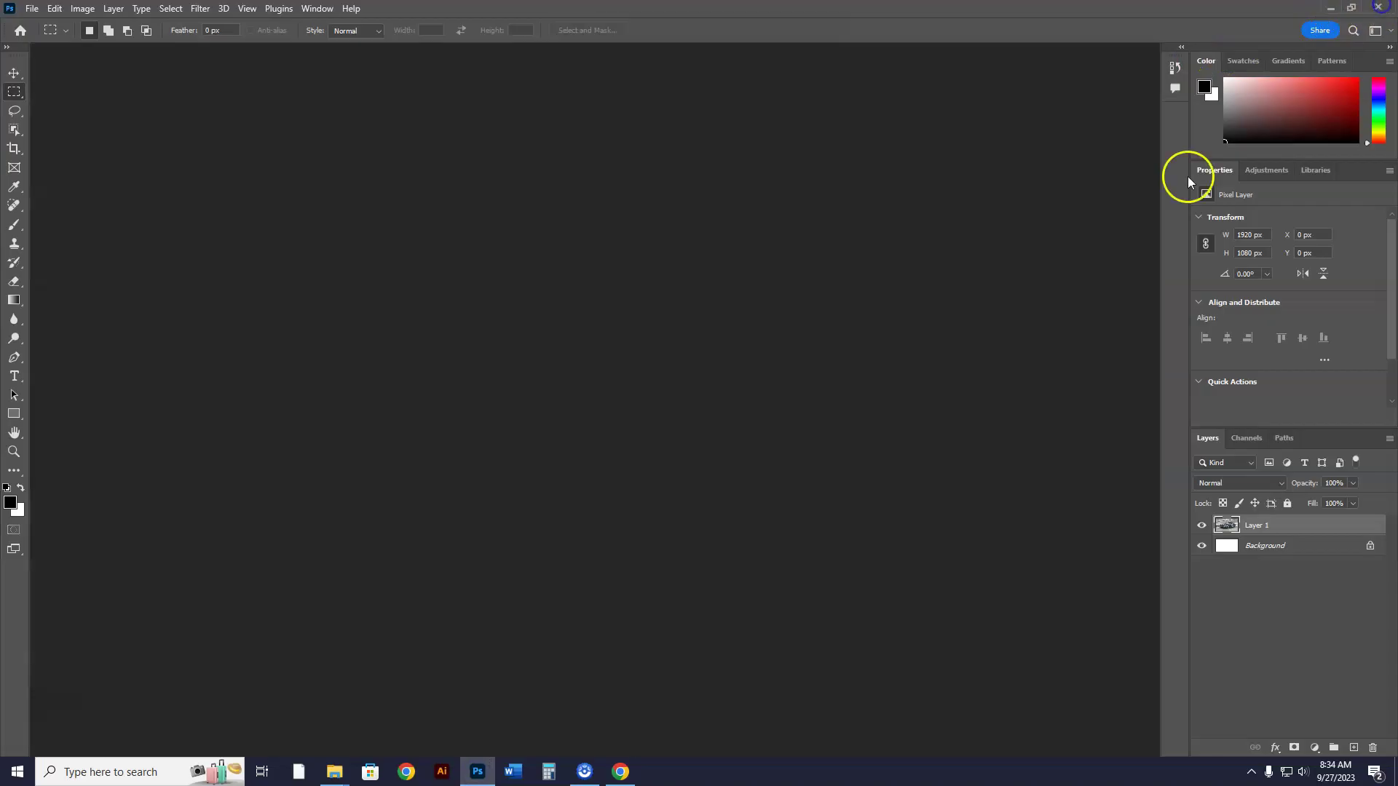
pyautogui.click(1012, 11)
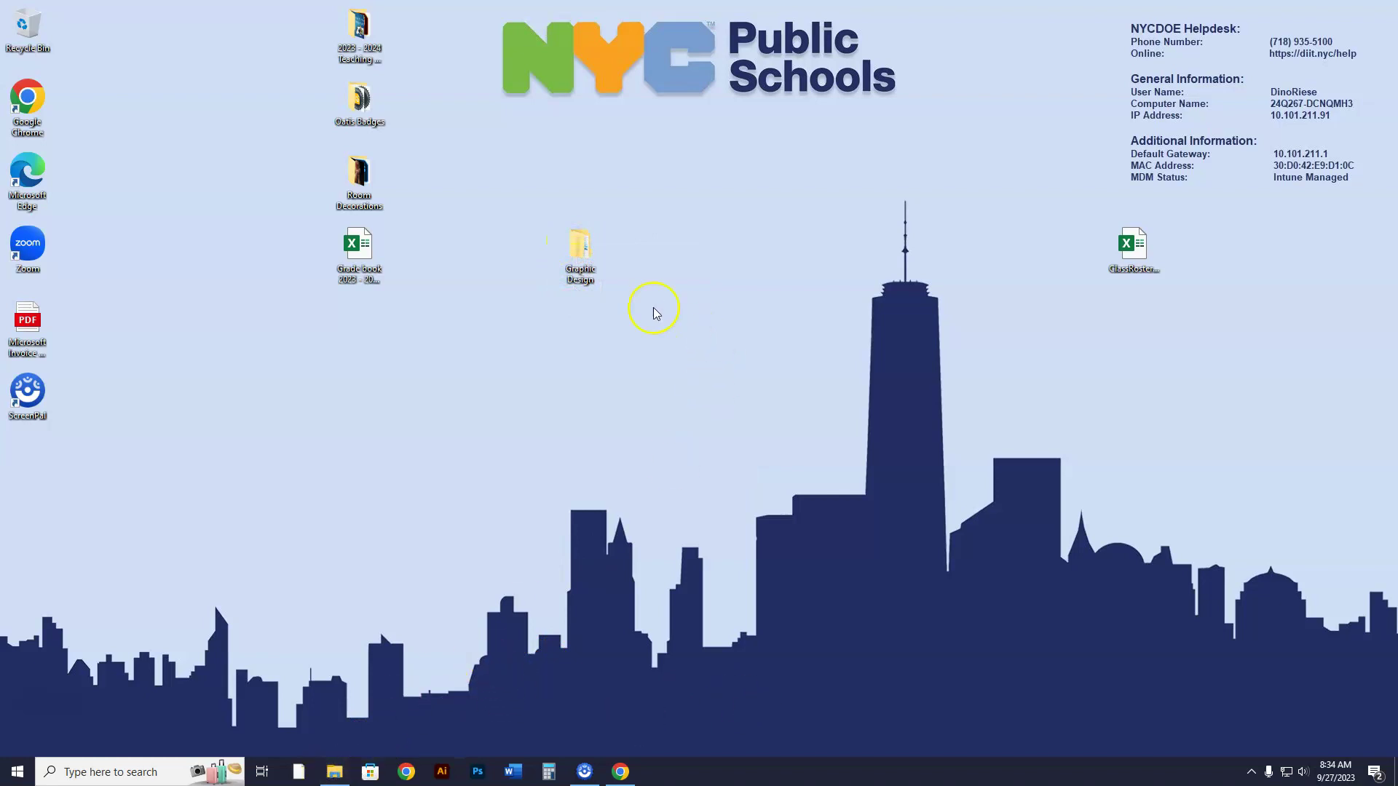
# - Check the website's USB saving link in Chrome, minimize the browser and reposition the Graphic Design folder on the desktop
pyautogui.click(621, 771)
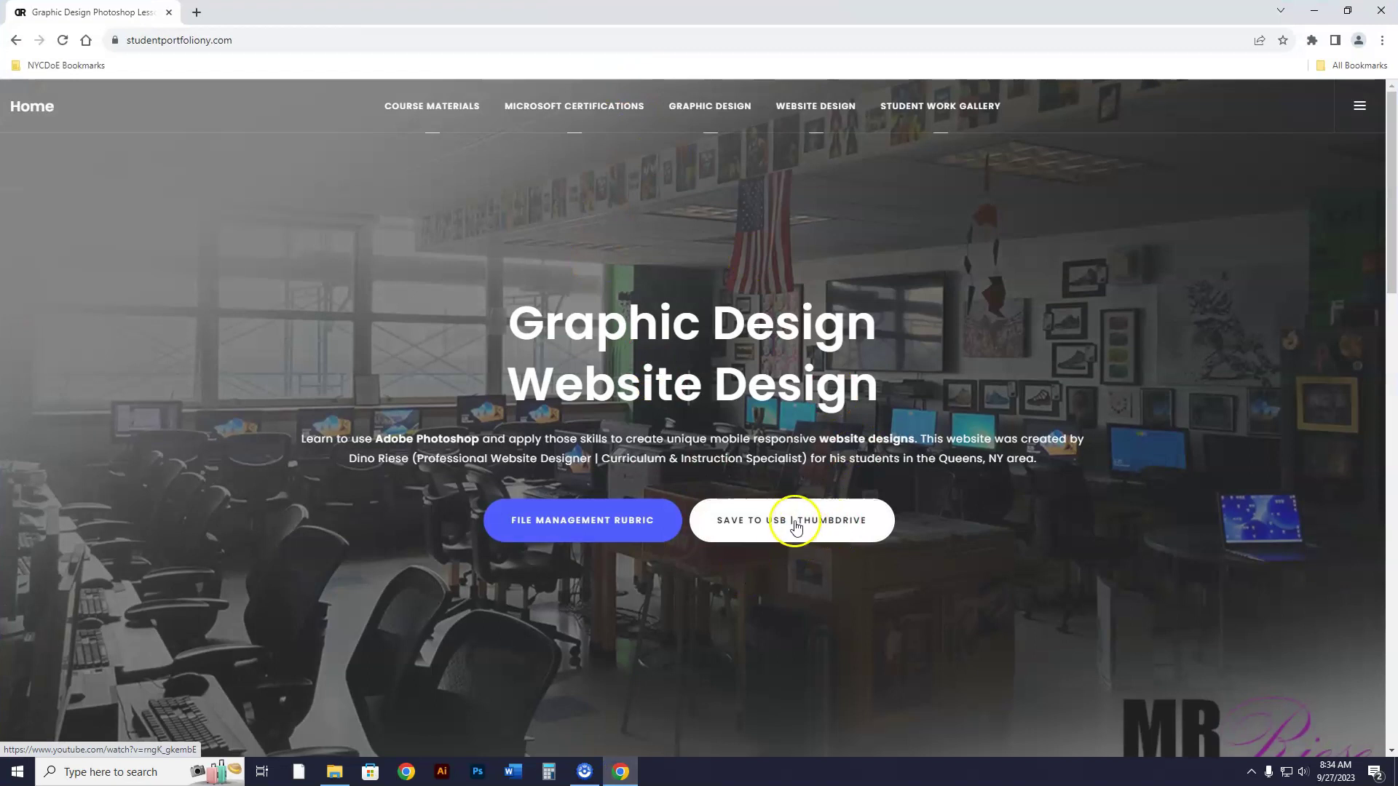
pyautogui.click(1315, 11)
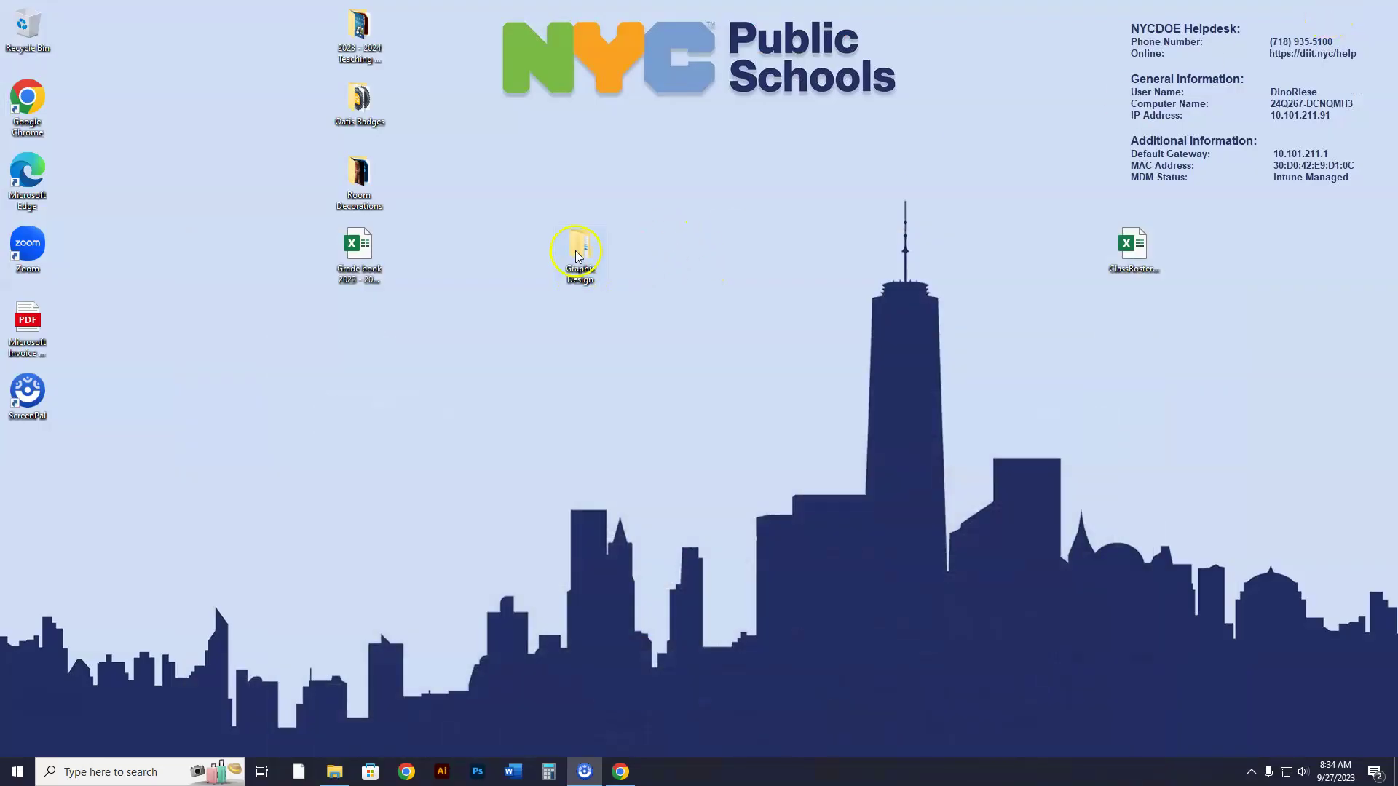
pyautogui.moveTo(579, 253); pyautogui.dragTo(522, 327)
pyautogui.click(649, 383)
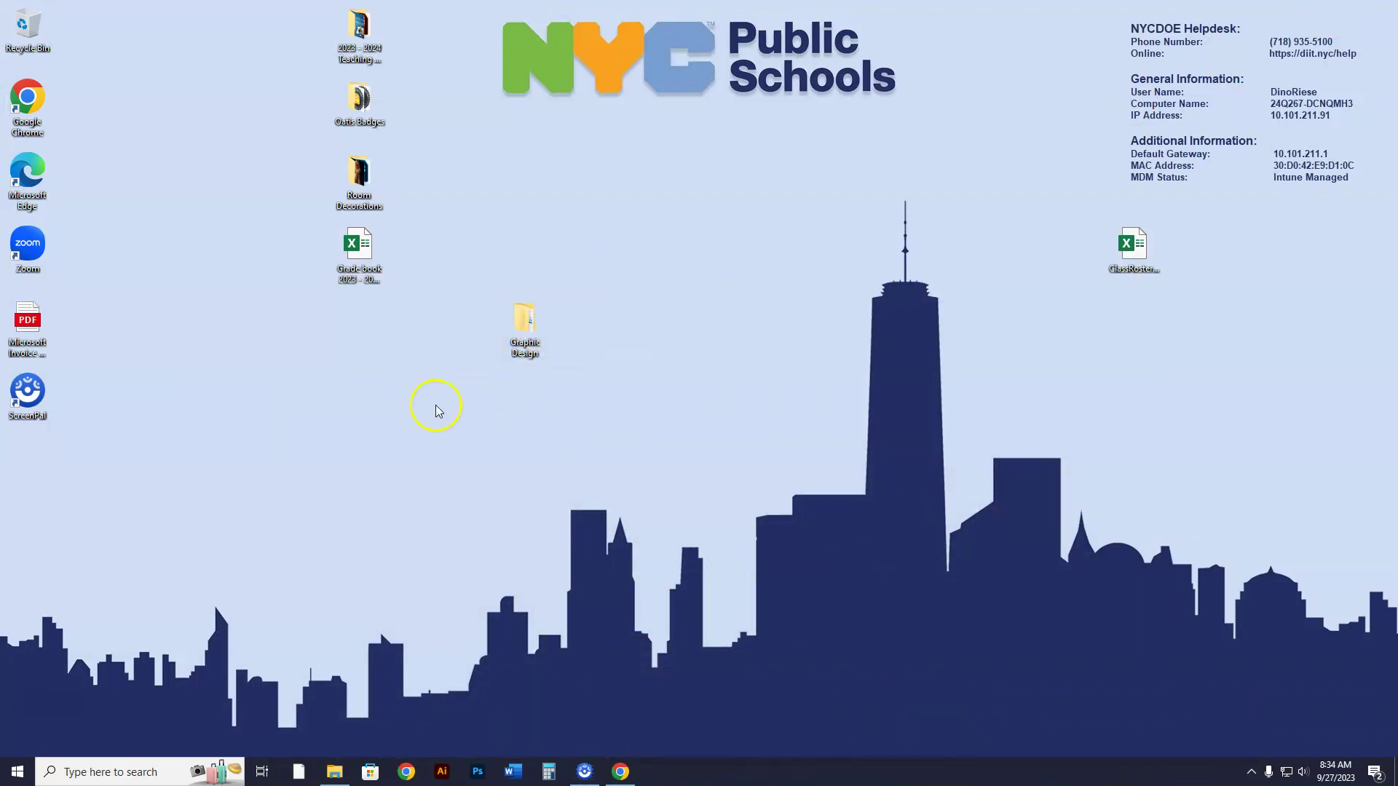